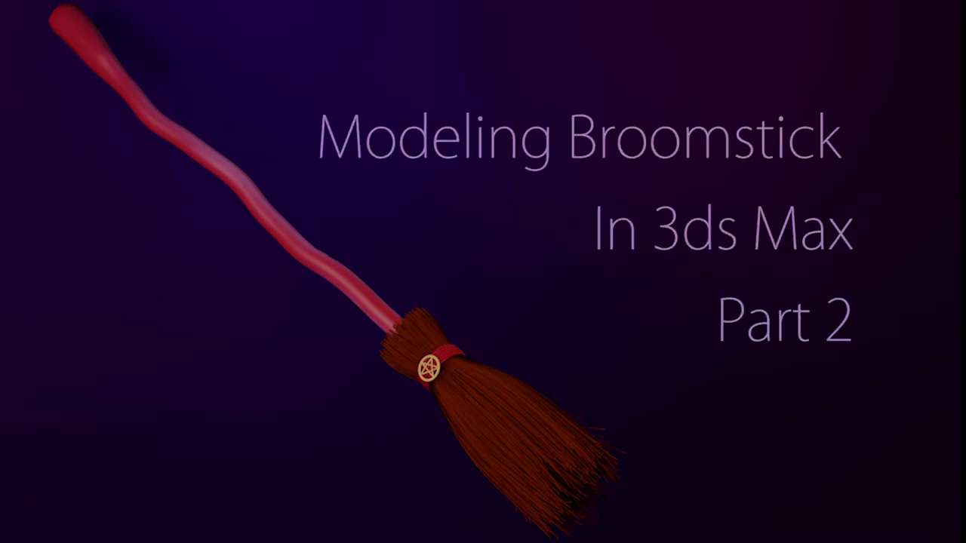
Pick the Tube primitive from Standard Primitives for the emblem's outer ring
click(938, 189)
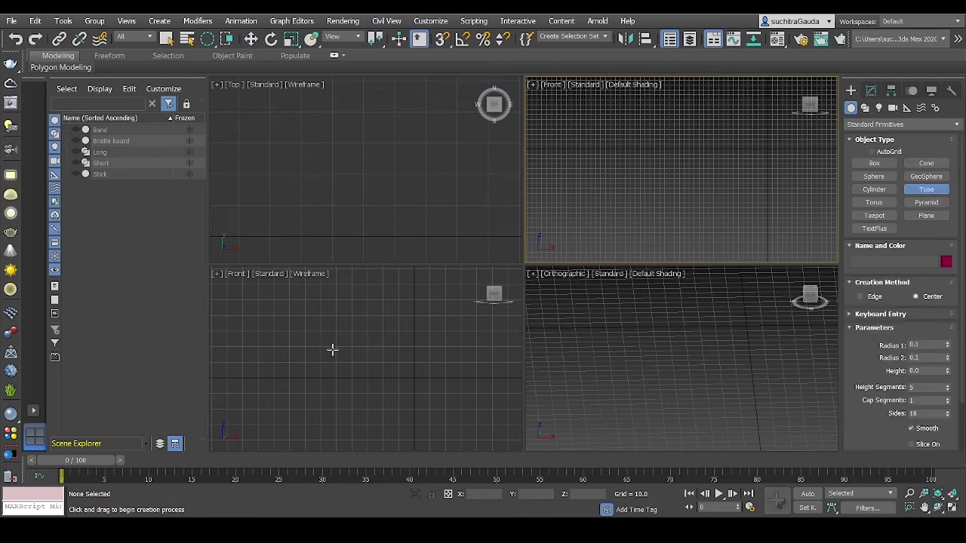
Draw the tube ring in the Front viewport and bring up its parameters
drag(332, 350, 341, 359)
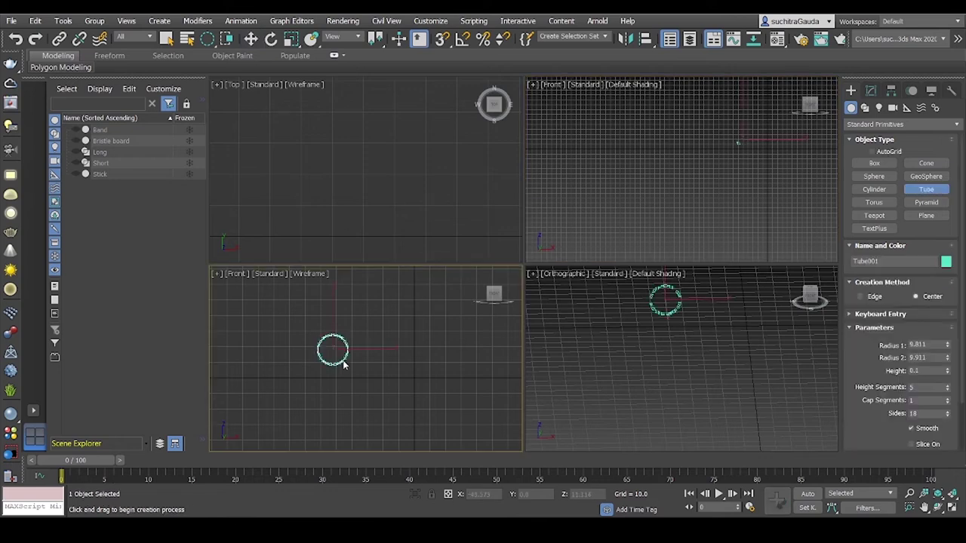
click(344, 364)
key(w)
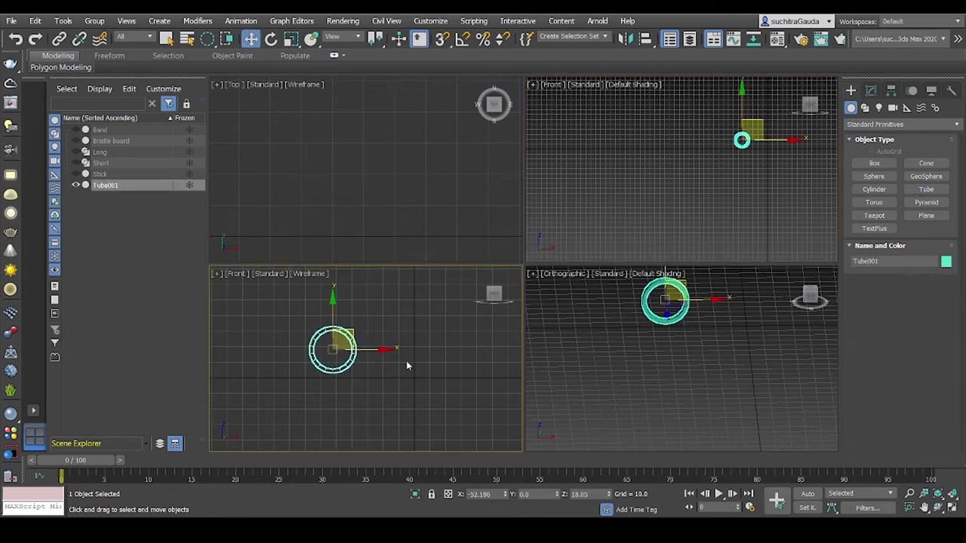
click(871, 90)
text(3)
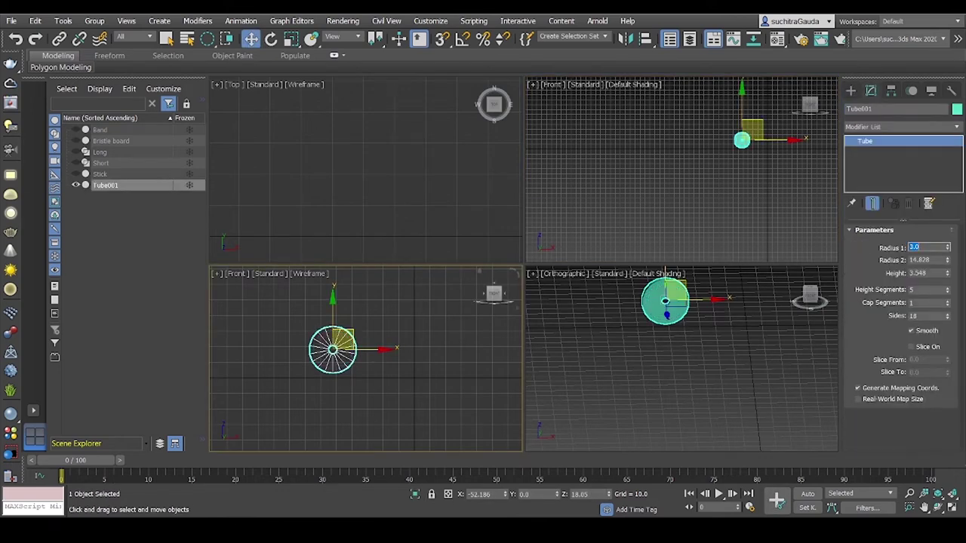
Set the tube to inner radius 4, outer radius 5 and height 2
text(4)
key(Return)
text(2)
key(Return)
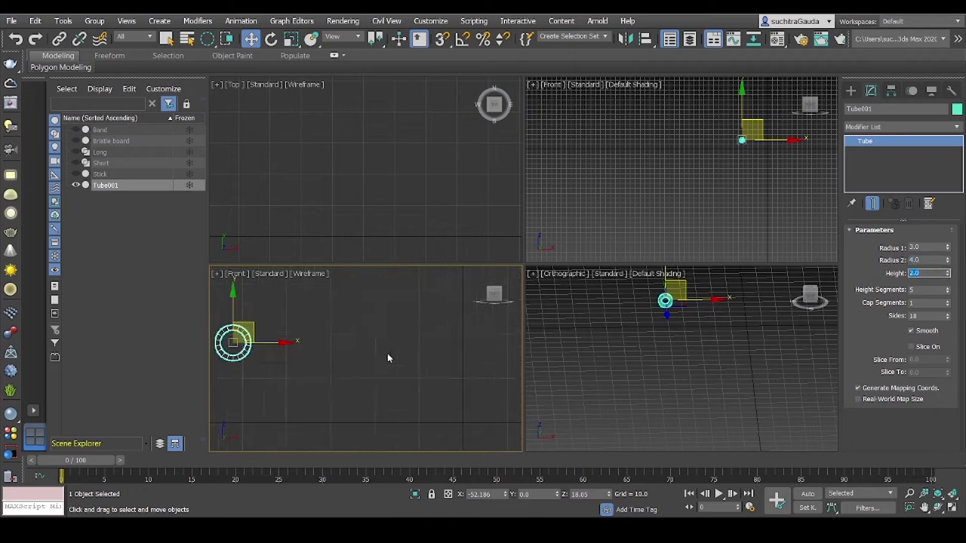
scroll(713, 175, up, 5)
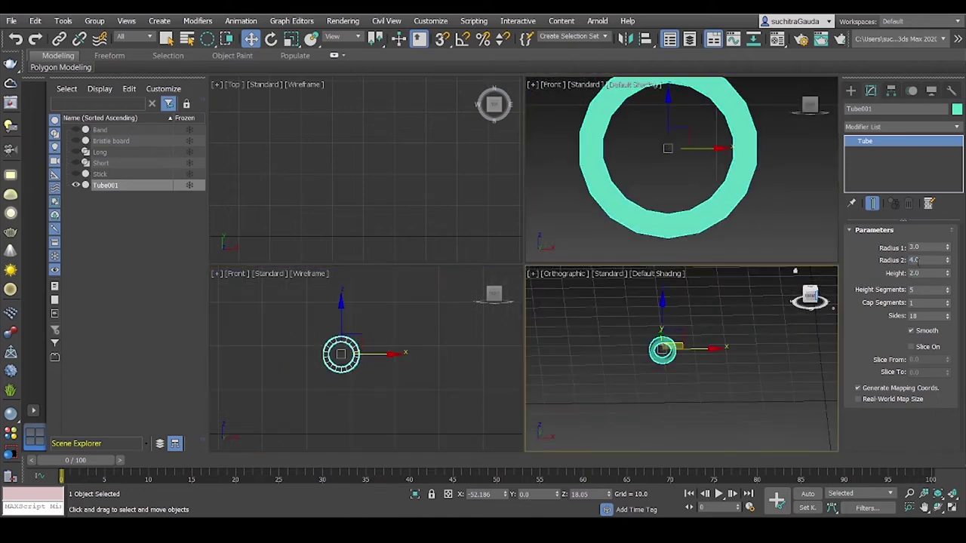
text(5)
key(Return)
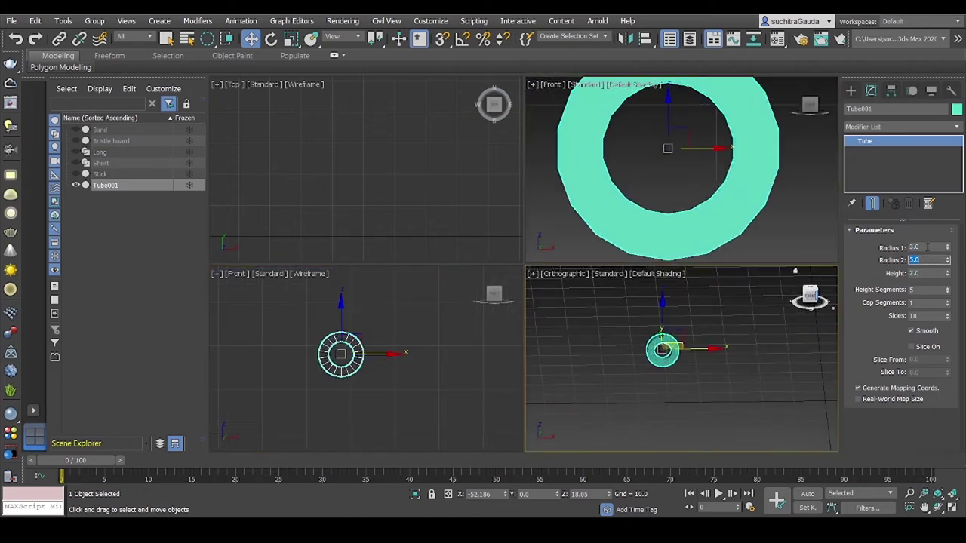
double_click(925, 248)
text(4)
key(Return)
scroll(359, 364, up, 4)
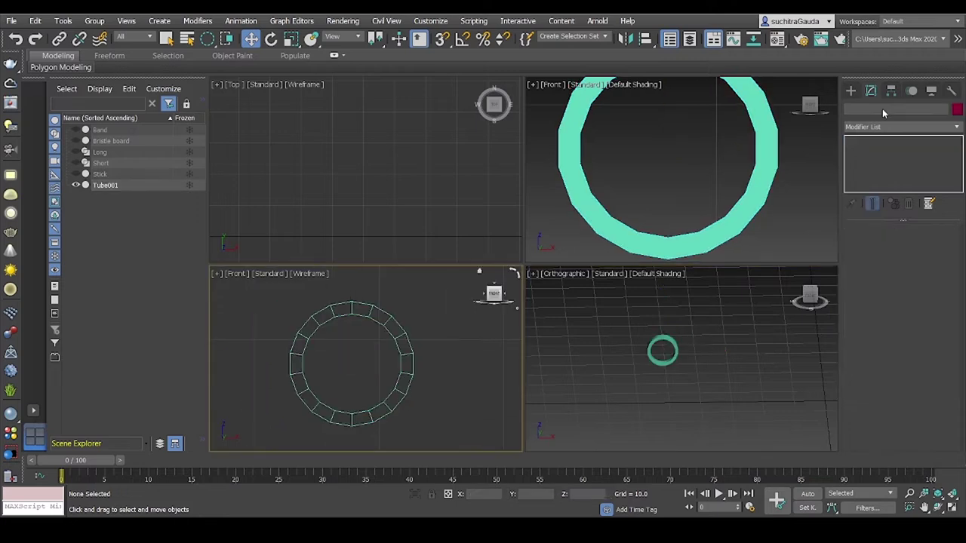
double_click(924, 289)
click(851, 89)
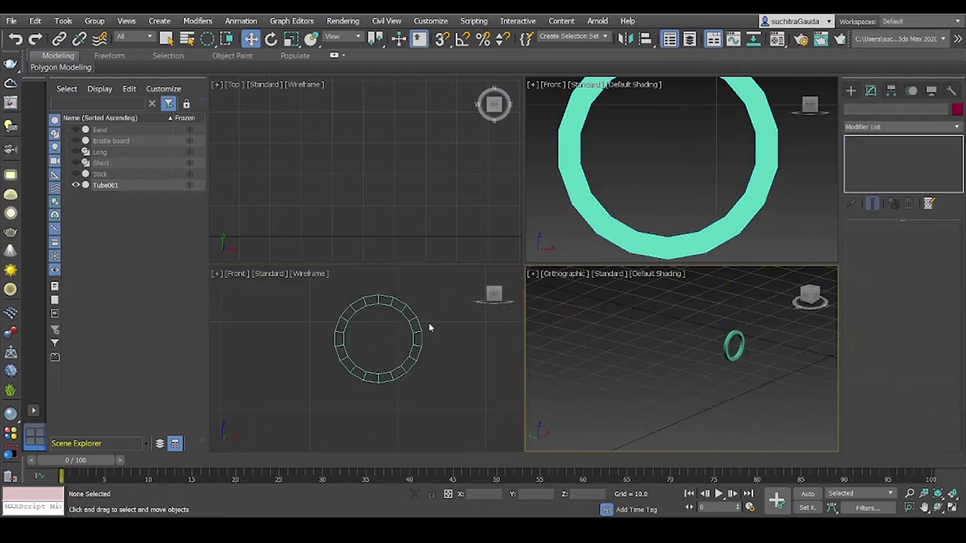
Draw a long, flat box bar across the top of the ring in the Front view
click(874, 163)
drag(350, 319, 406, 323)
click(406, 322)
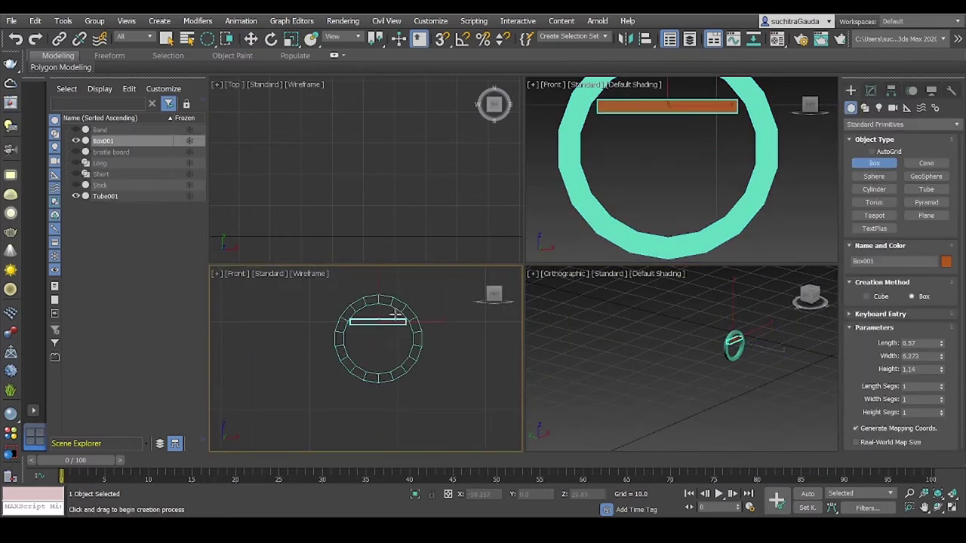
key(w)
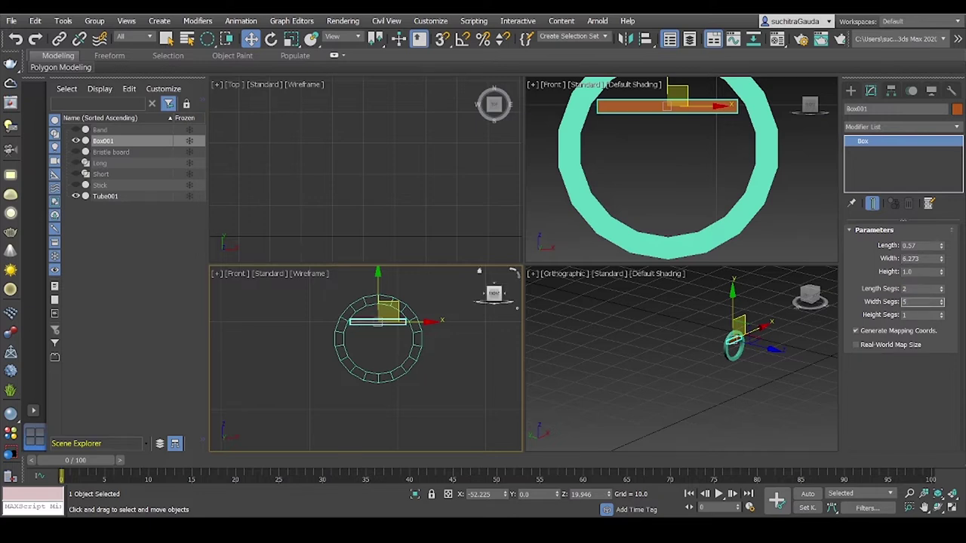
Convert the box bar to an Editable Poly
scroll(377, 339, up, 5)
mouse_move(378, 347)
middle_down()
mouse_move(418, 353)
mouse_move(384, 353)
middle_up()
click(417, 353)
click(384, 343)
right_click(393, 347)
click(498, 495)
Tilt the first bar about 60° and shift it into place inside the ring
key(r)
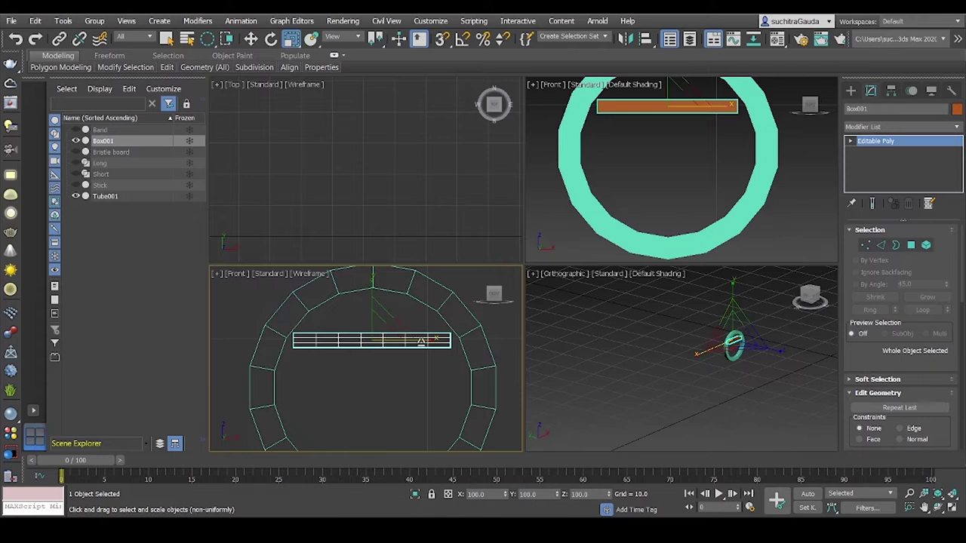
key(e)
drag(393, 392, 335, 345)
scroll(383, 321, down, 3)
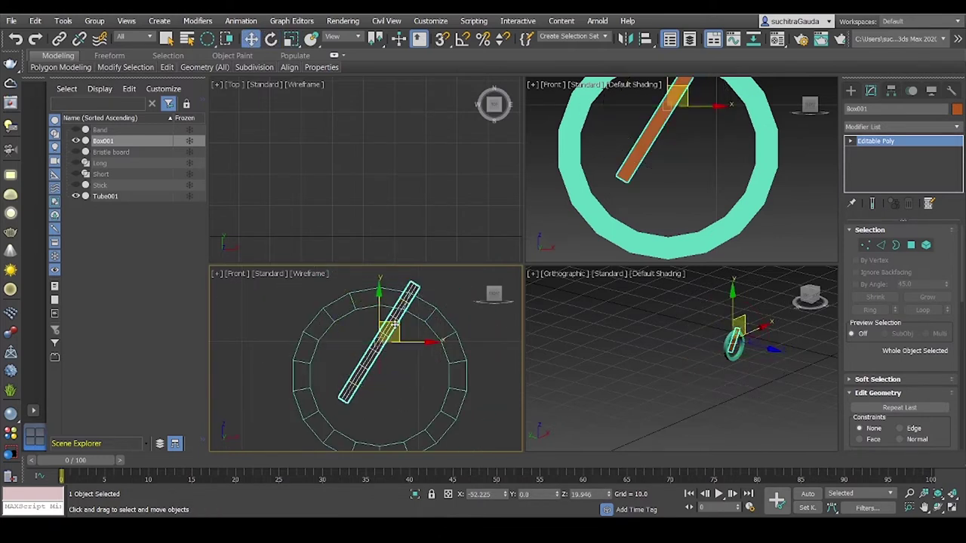
key(w)
mouse_move(382, 323)
mouse_down()
mouse_move(362, 345)
mouse_move(382, 366)
mouse_move(443, 308)
mouse_up()
Make two copies of the bar, Box002 and a third bar, angling the second steeper
key(ctrl+v)
key(Return)
key(e)
key(w)
mouse_move(412, 347)
mouse_down()
mouse_move(427, 342)
mouse_move(430, 353)
mouse_move(396, 375)
mouse_up()
key(ctrl+v)
key(Return)
key(e)
Rotate the third bar 27° to horizontal, then tilt it into a diagonal
key(w)
key(e)
drag(386, 332, 423, 353)
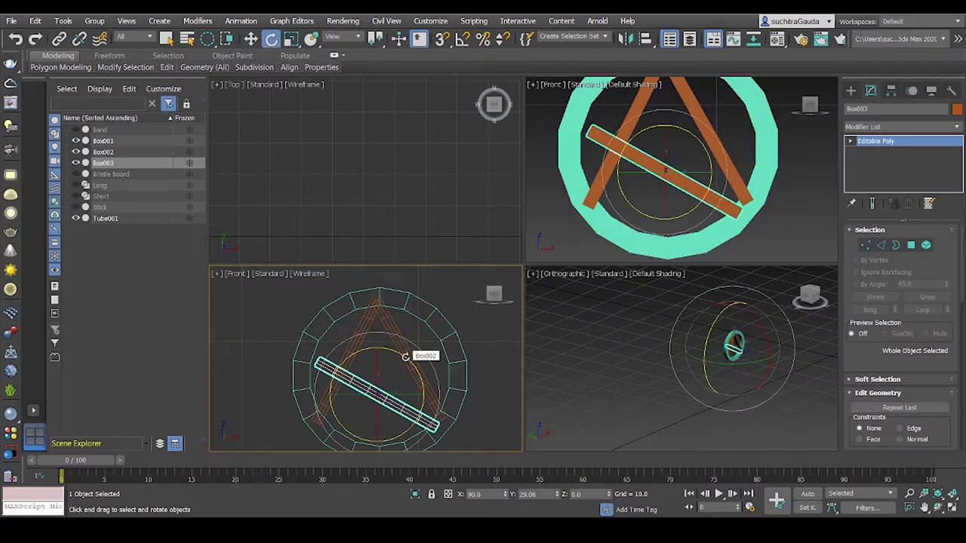
key(r)
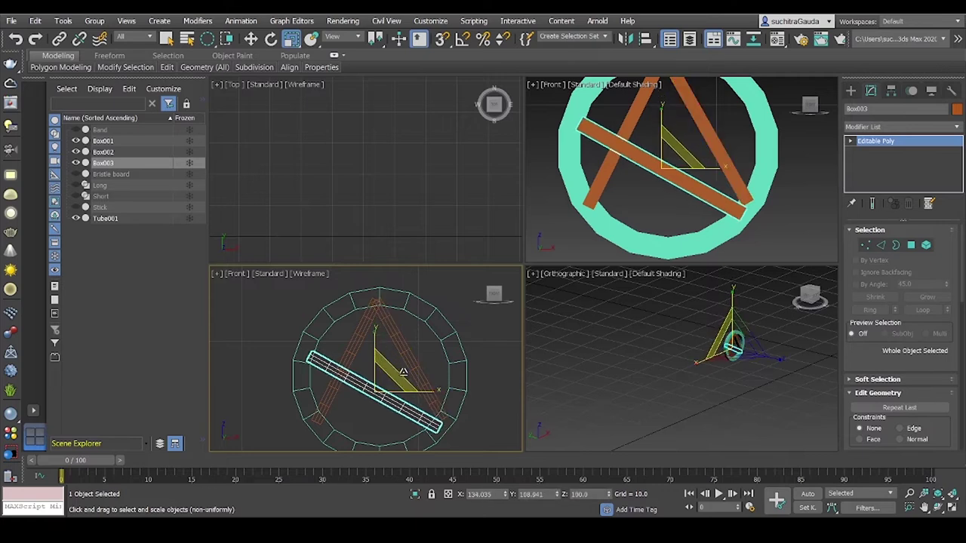
key(e)
drag(399, 346, 354, 347)
key(w)
key(e)
mouse_move(419, 393)
mouse_down()
mouse_move(393, 370)
mouse_move(445, 315)
mouse_move(420, 358)
mouse_up()
key(w)
Add the fourth and fifth bar copies and stretch the horizontal bar wider
key(e)
click(451, 309)
key(w)
key(e)
click(450, 309)
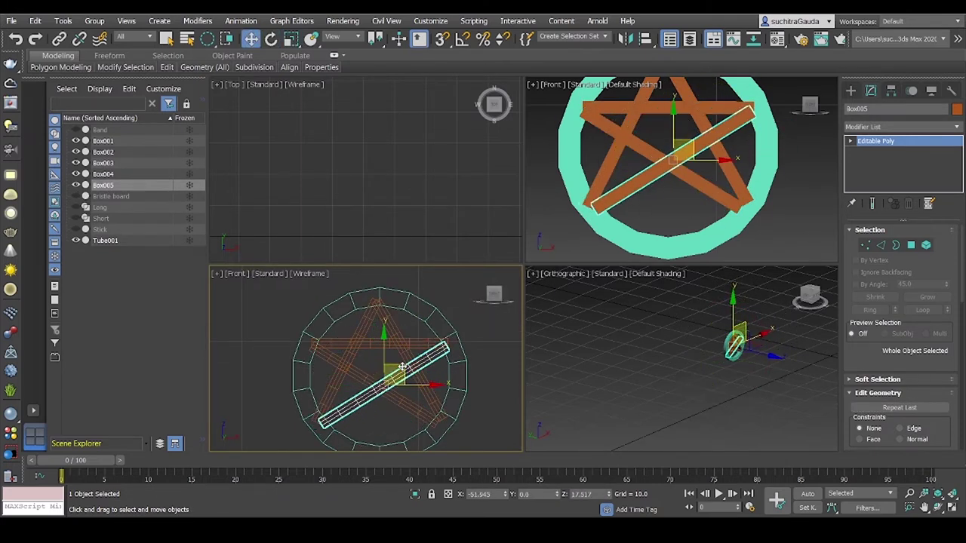
key(ctrl+z)
key(ctrl+z)
key(w)
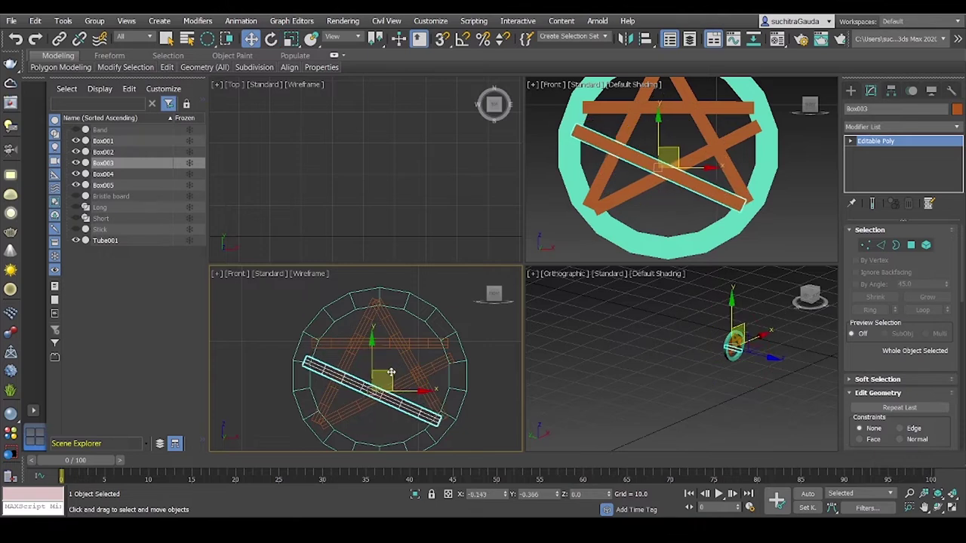
key(r)
drag(423, 354, 432, 354)
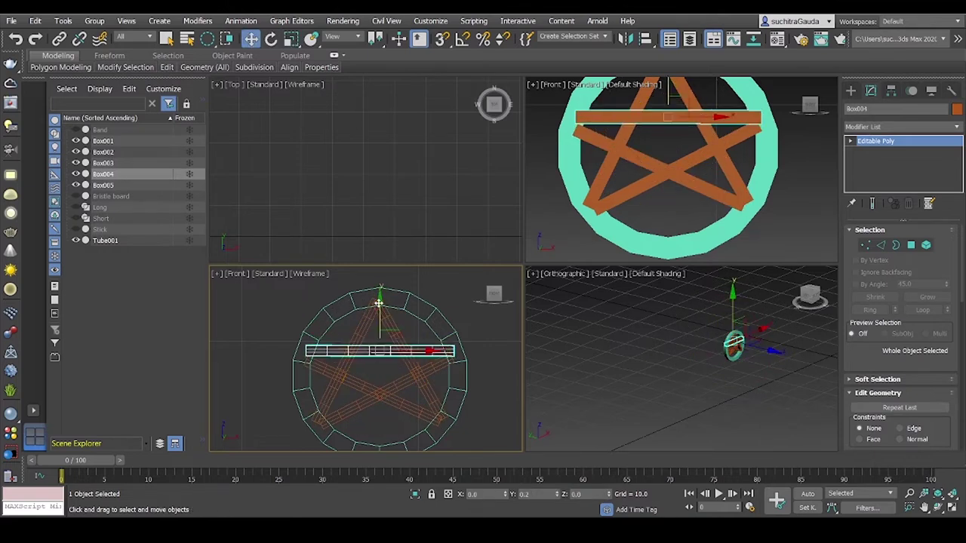
Select each star bar in turn, cycling through the overlapping diagonals
click(355, 362)
key(e)
click(381, 339)
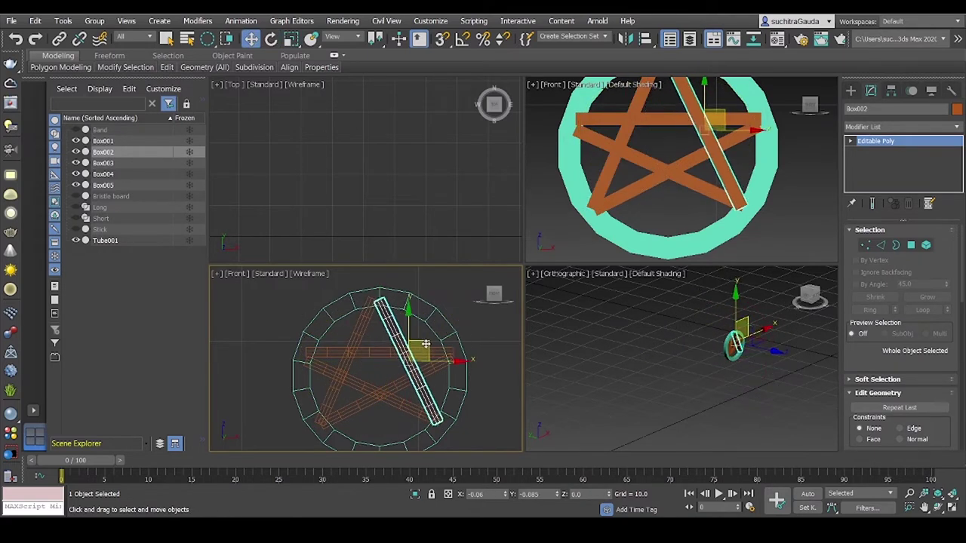
click(354, 362)
key(w)
click(371, 396)
click(371, 395)
click(371, 395)
click(372, 395)
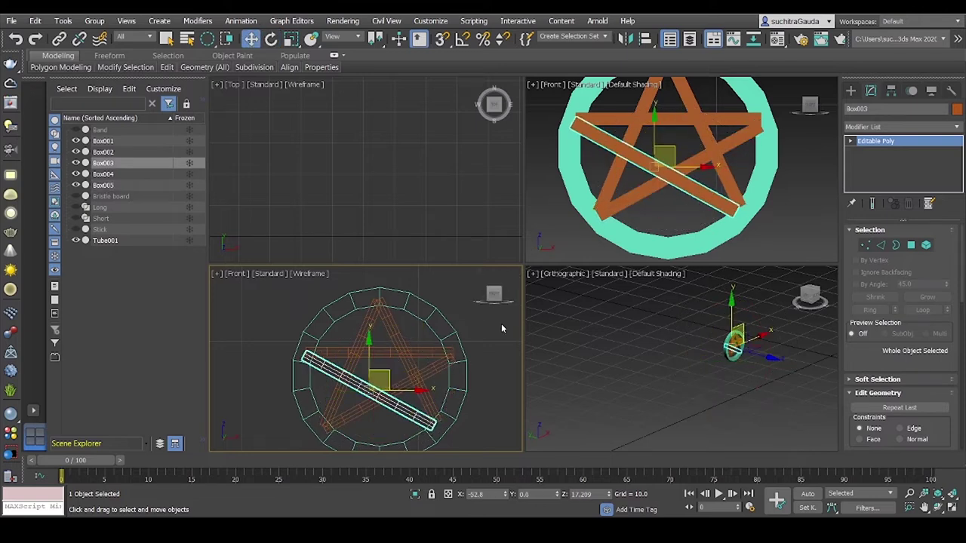
Select all five star bars with a selection window
click(347, 351)
right_click(347, 352)
click(381, 393)
key(w)
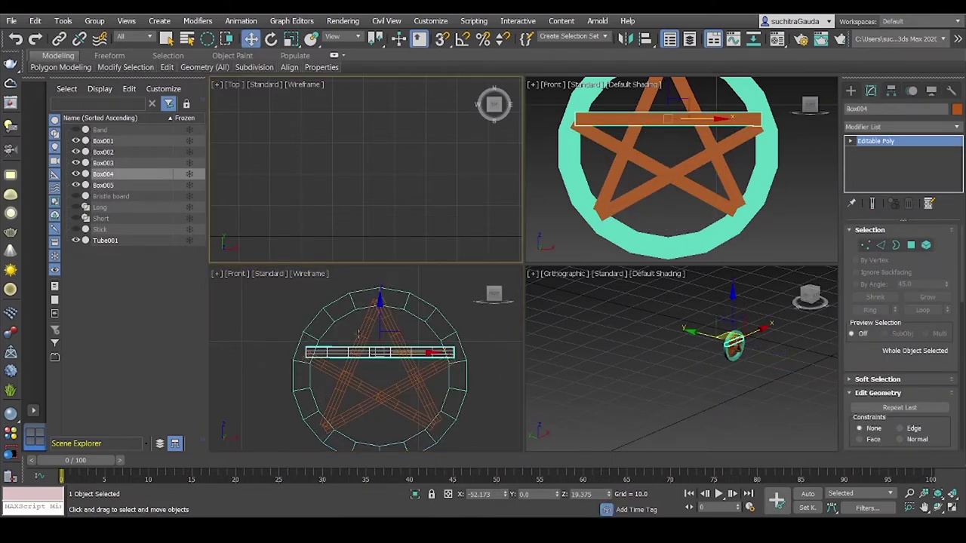
drag(298, 285, 462, 449)
Select Box001 and add an FFD 3x3x3 modifier from the Modifier List
key(l)
key(r)
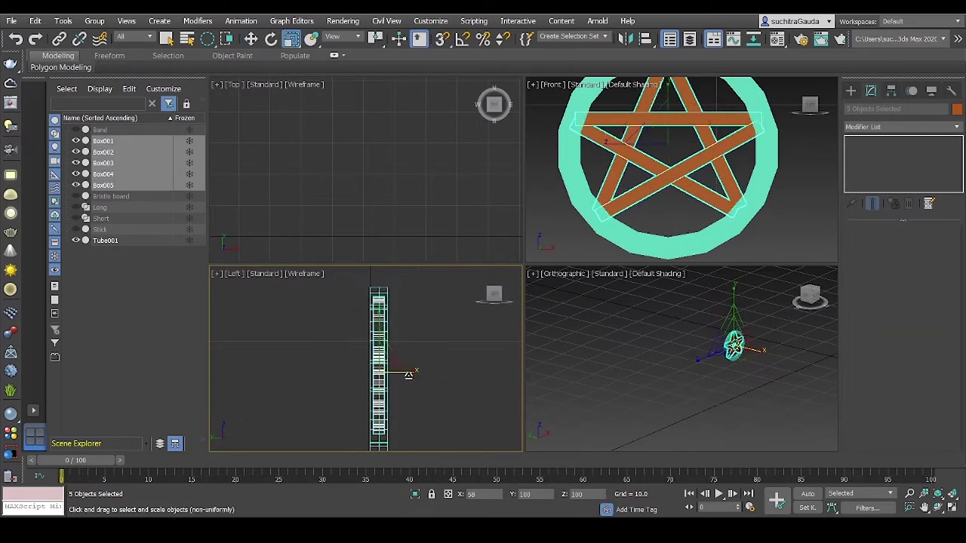
mouse_move(377, 355)
alt+middle_down()
mouse_move(378, 369)
mouse_move(393, 355)
alt+middle_up()
click(102, 140)
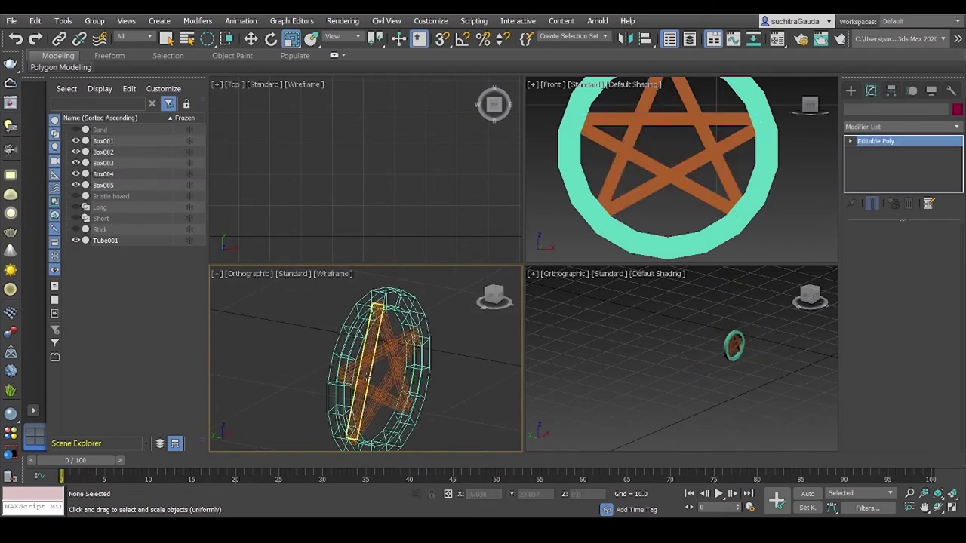
key(z)
key(w)
alt+middle_drag(664, 174, 702, 169)
click(957, 126)
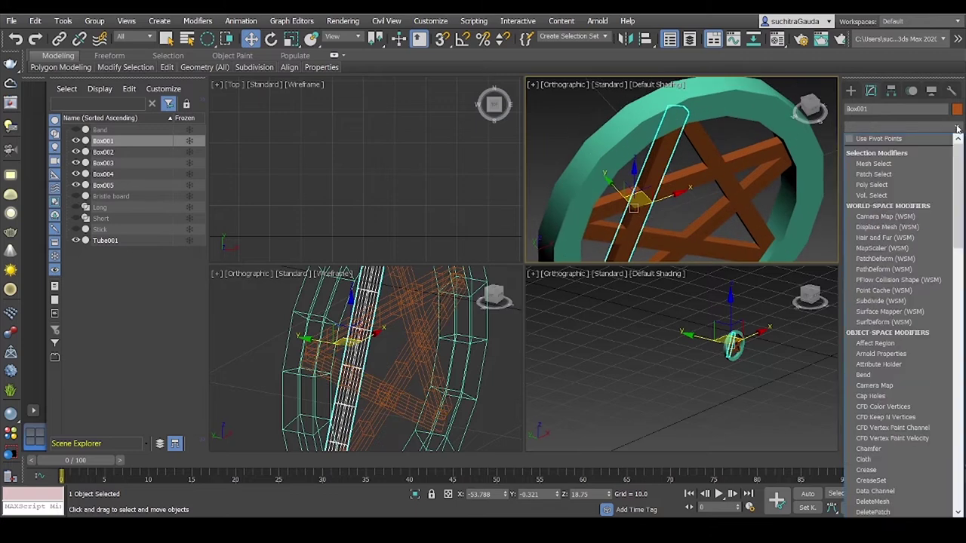
key(f)
key(f)
key(Return)
Bend Box001 by moving its FFD control points
click(883, 163)
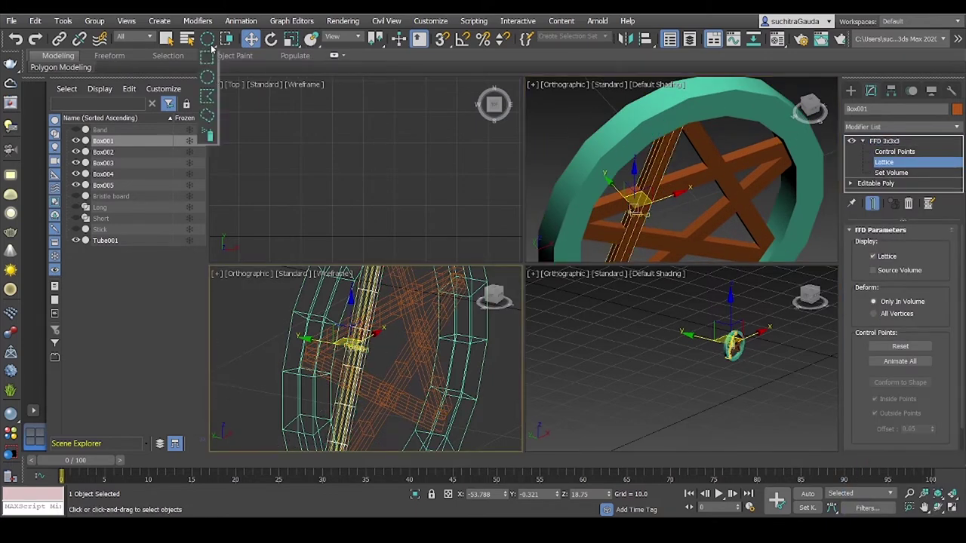
key(1)
drag(363, 348, 434, 353)
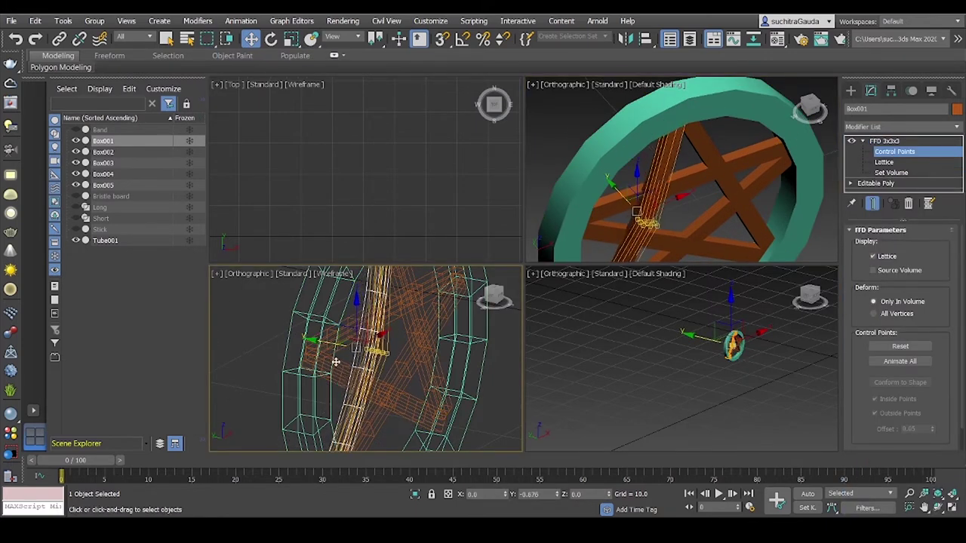
Add an FFD 3x3x3 to Box002 and nudge its control points to bend it
click(396, 317)
click(901, 127)
key(f)
key(f)
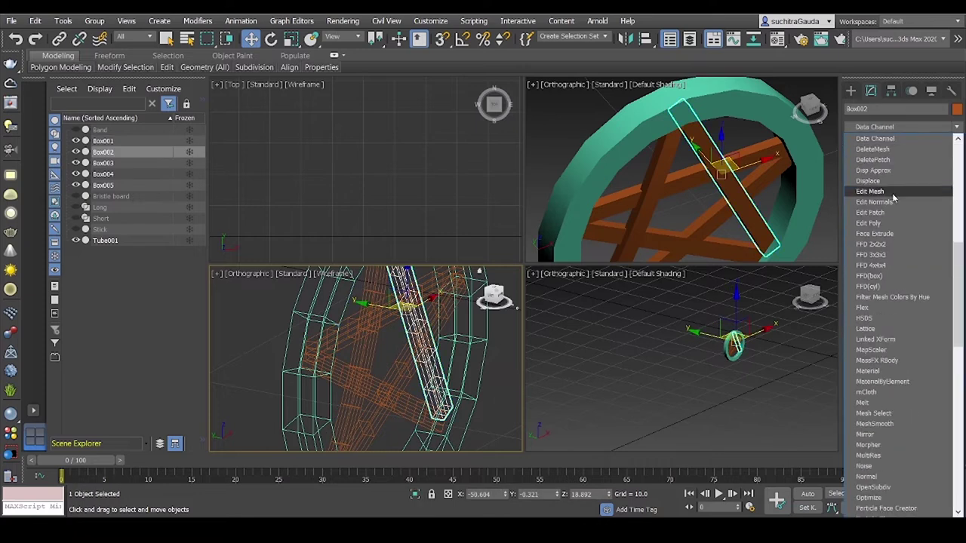
key(Return)
key(1)
drag(391, 301, 381, 312)
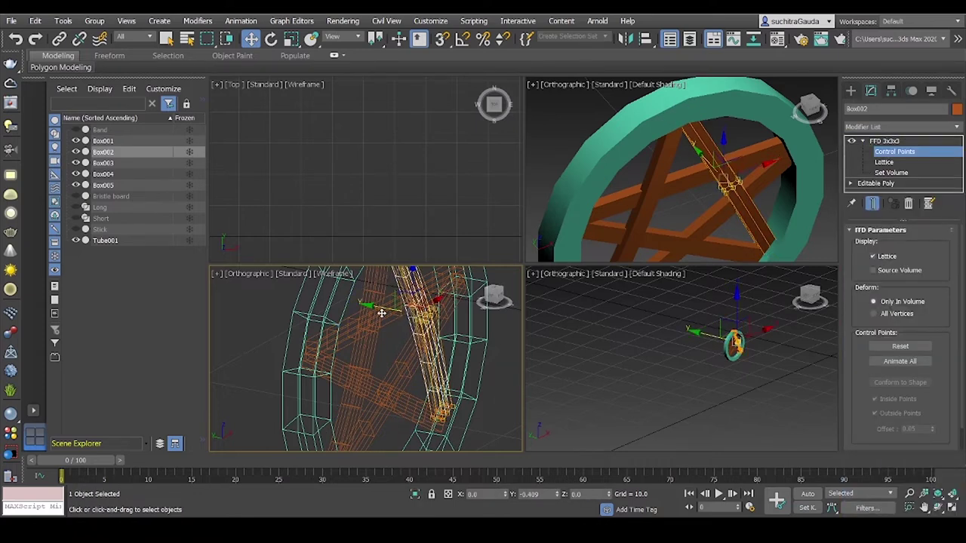
Add an FFD 3x3x3 lattice to Box004 and enter its control points
click(365, 305)
click(902, 127)
key(f)
key(f)
key(Return)
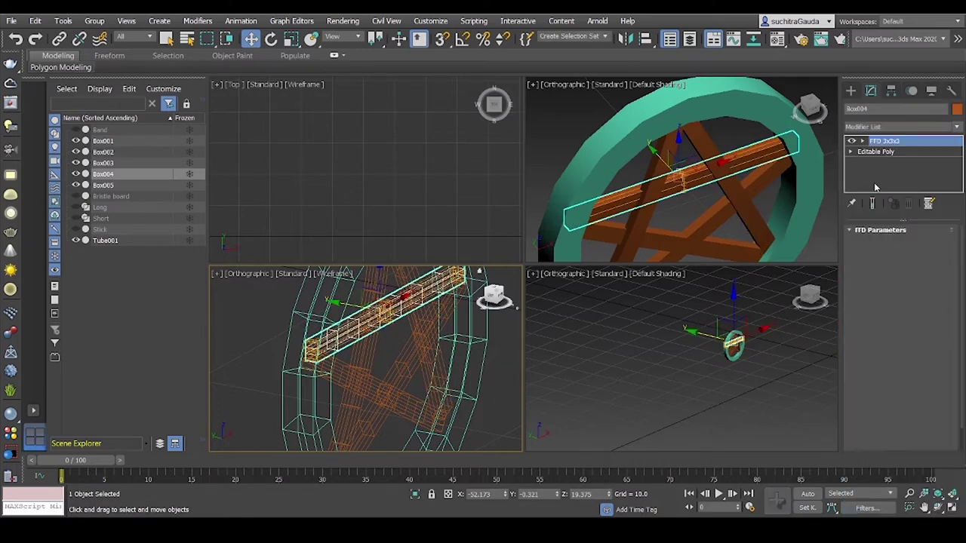
key(2)
key(1)
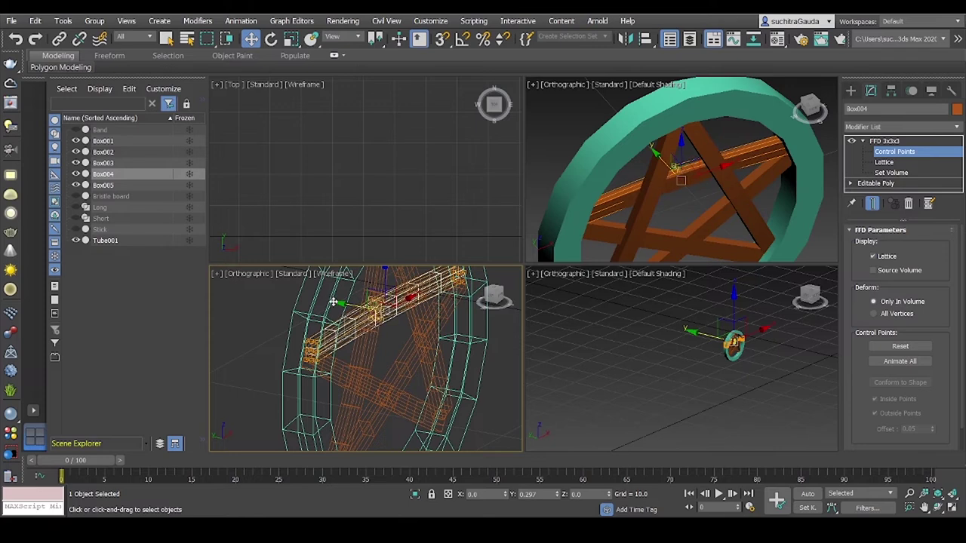
Add an FFD 3x3x3 to Box003 and shift its control points slightly
click(330, 382)
click(902, 127)
key(f)
key(f)
key(Return)
key(1)
drag(330, 383, 322, 378)
key(1)
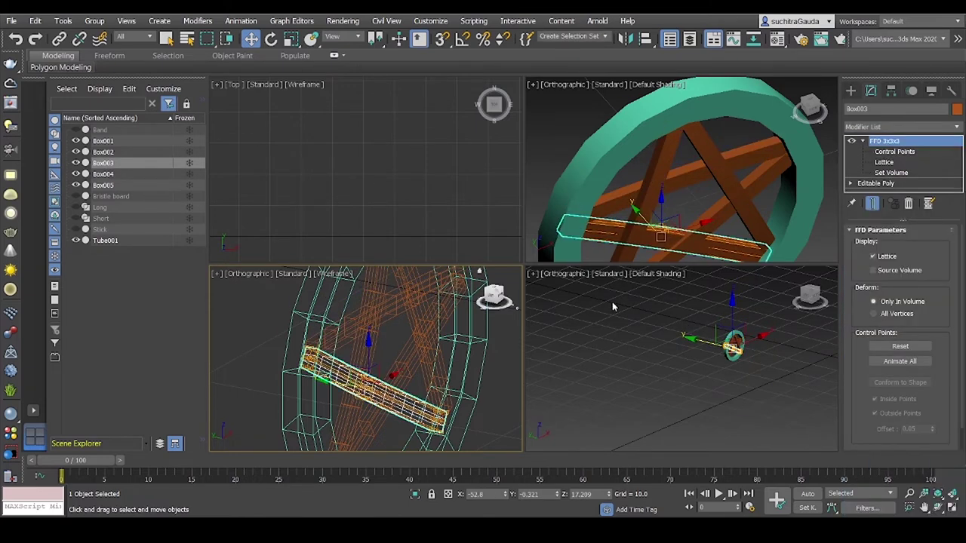
Add an FFD 3x3x3 to Box005 and move its control points to bend it
click(679, 219)
click(902, 127)
key(f)
key(f)
key(Return)
key(2)
drag(665, 223, 655, 198)
key(1)
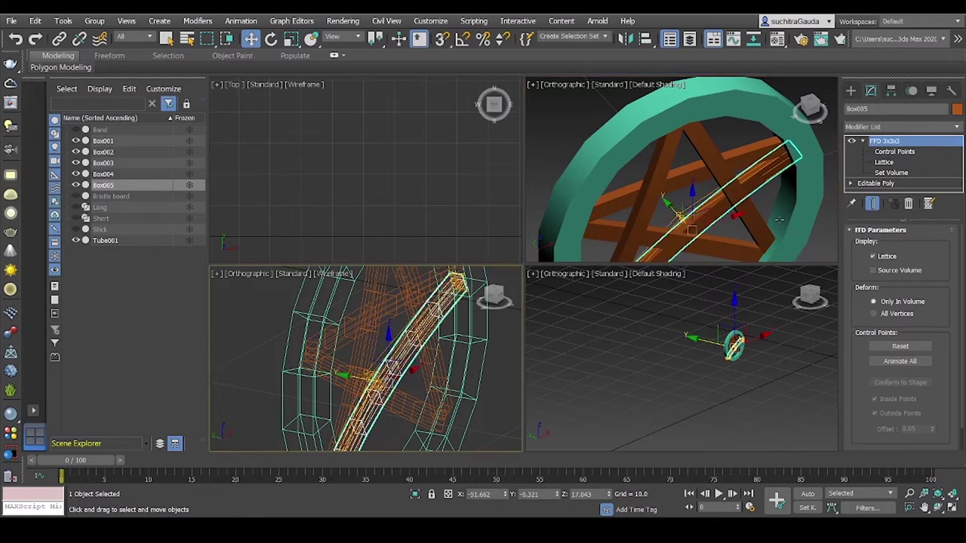
Turn the view to face the ring and reselect Box002 and Box001 for review
alt+middle_drag(544, 254, 574, 156)
key(f)
click(445, 328)
click(876, 183)
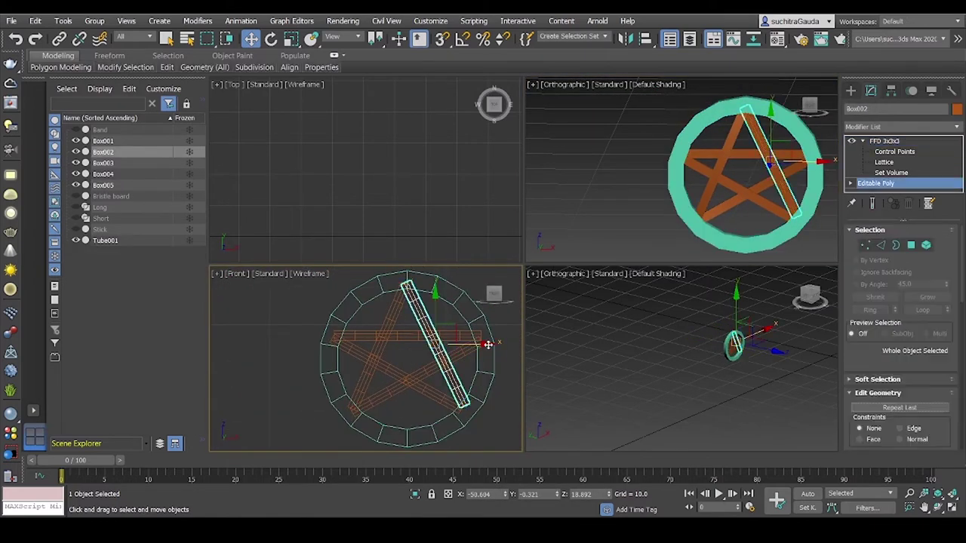
click(392, 309)
Collapse the FFD-bent planks Box002 and Box004 to Editable Poly
key(ctrl+z)
key(ctrl+z)
key(ctrl+z)
key(ctrl+z)
key(ctrl+z)
key(ctrl+z)
right_click(897, 144)
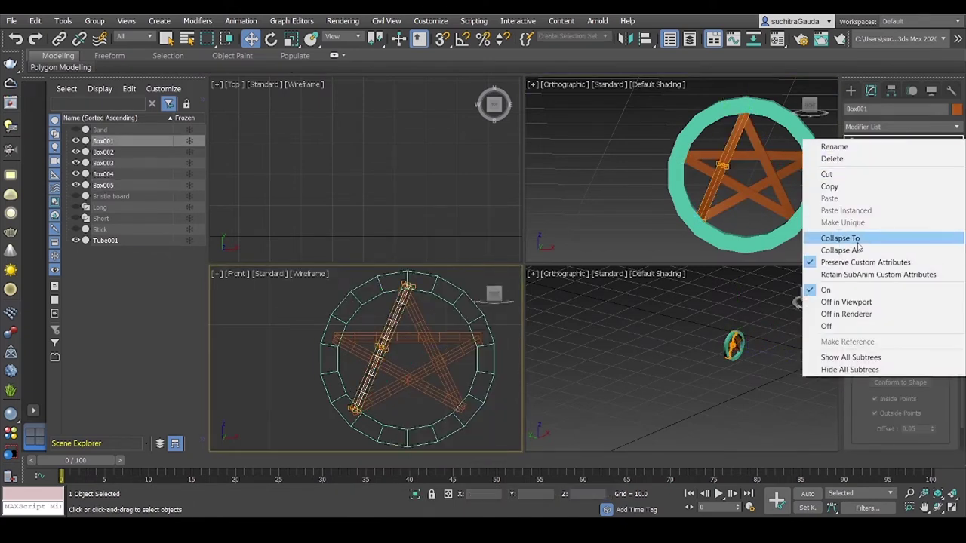
key(ctrl+z)
key(ctrl+z)
right_click(895, 144)
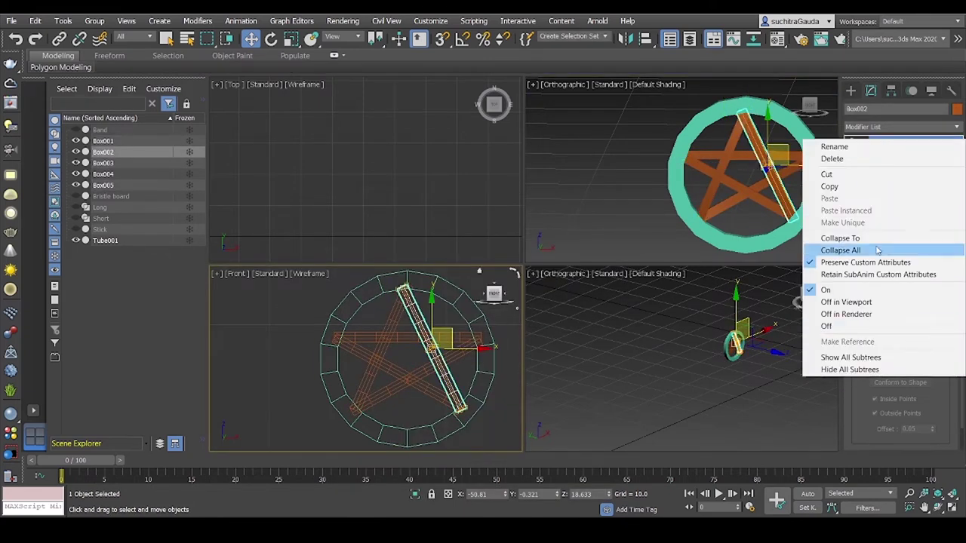
click(840, 250)
click(545, 315)
click(102, 174)
right_click(895, 144)
click(840, 237)
click(544, 316)
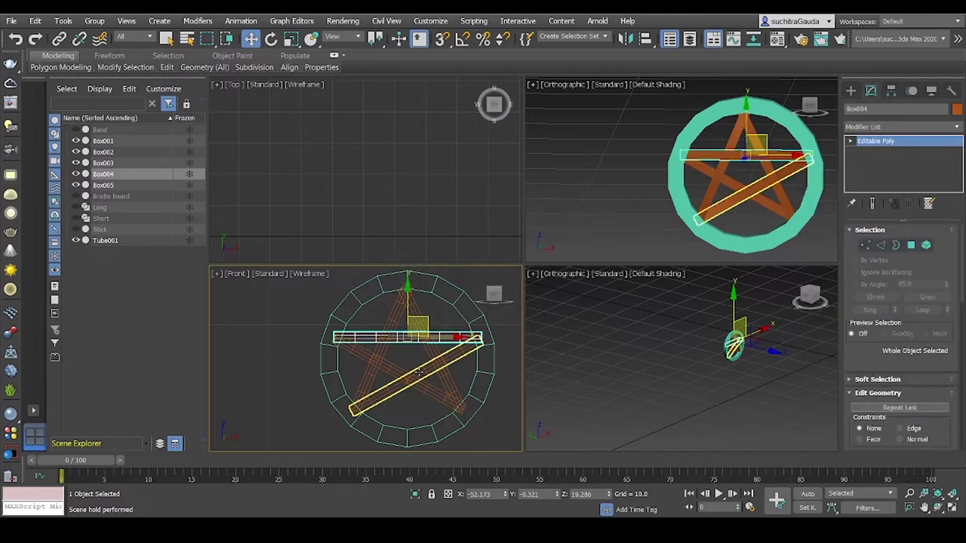
Collapse the Box003 and Box001 plank stacks to Editable Poly as well
click(102, 162)
right_click(895, 144)
click(833, 268)
click(545, 315)
right_click(895, 144)
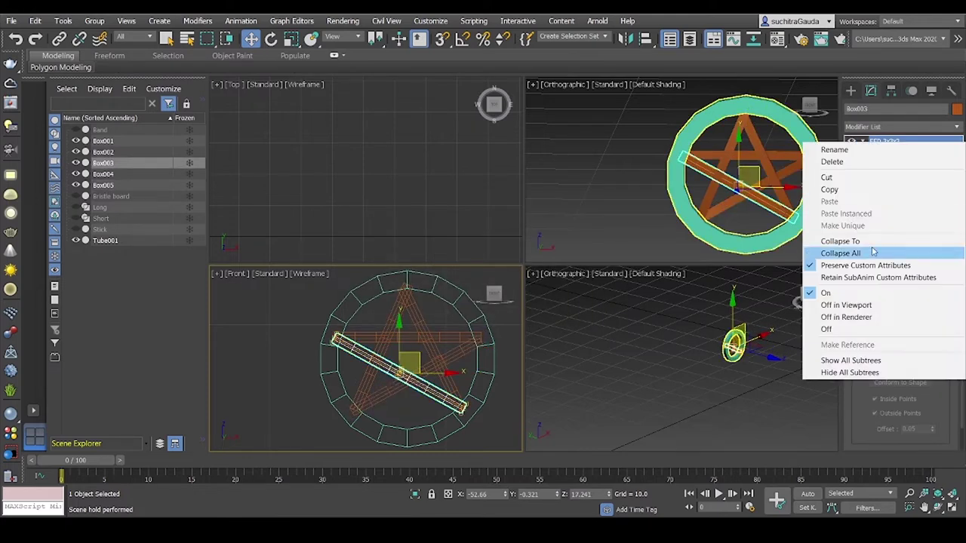
click(840, 249)
click(545, 316)
click(103, 141)
Attach the other star planks and Tube001 into Box001 as one Editable Poly
right_click(389, 310)
click(369, 202)
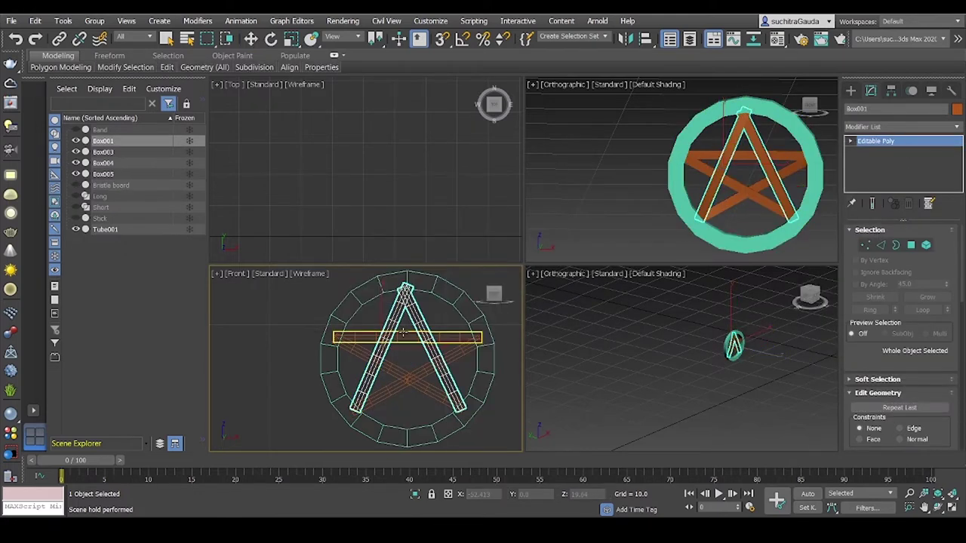
click(456, 308)
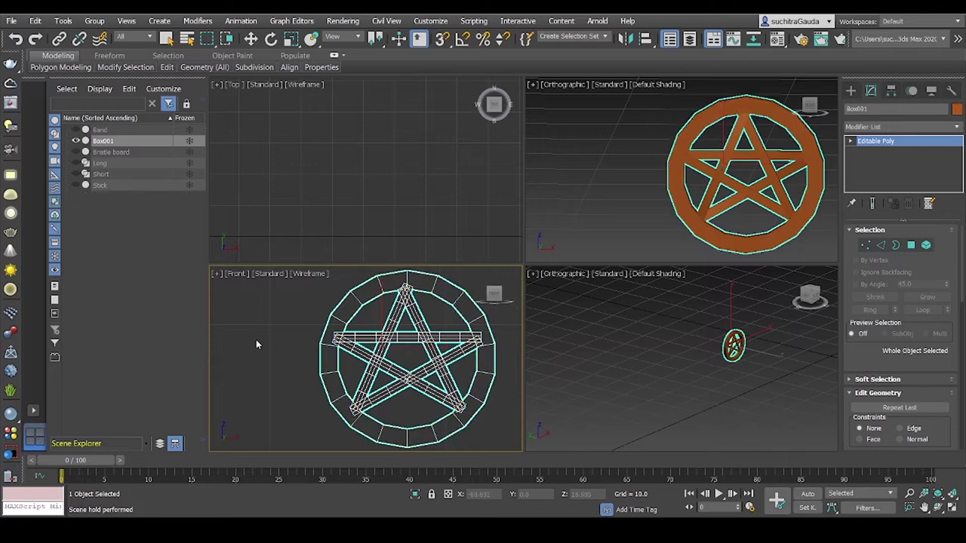
key(m)
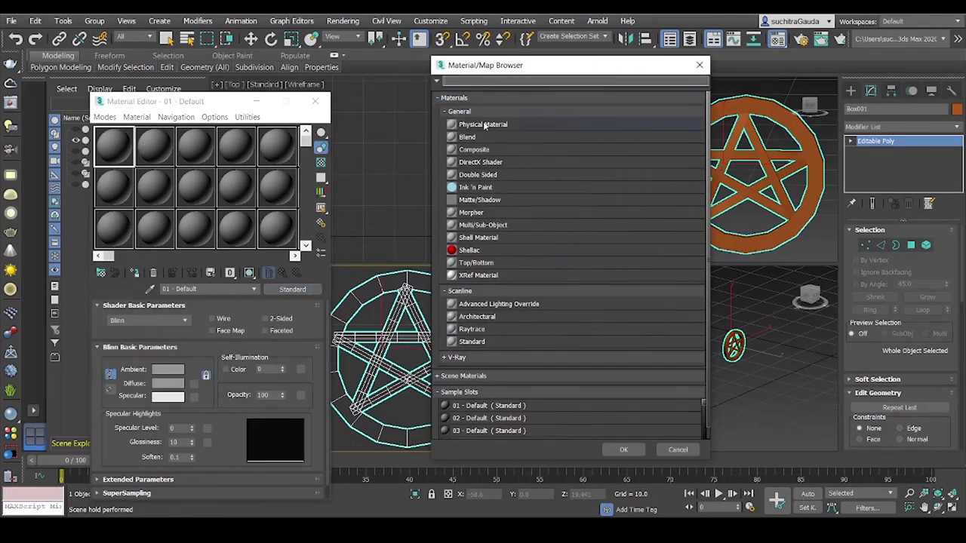
Create an Architectural material, compare Metal templates, and settle on Metal - Brushed
double_click(468, 317)
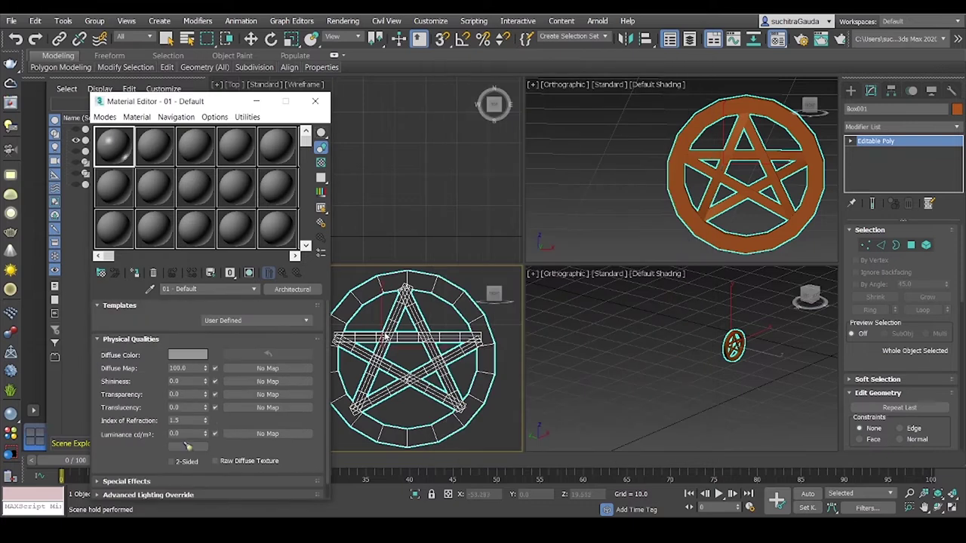
click(255, 320)
click(227, 403)
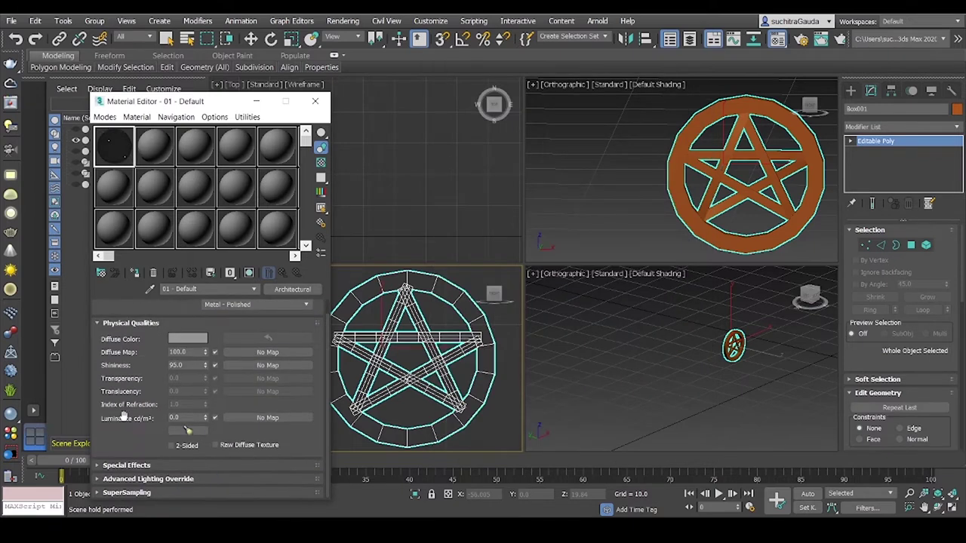
click(255, 320)
click(237, 385)
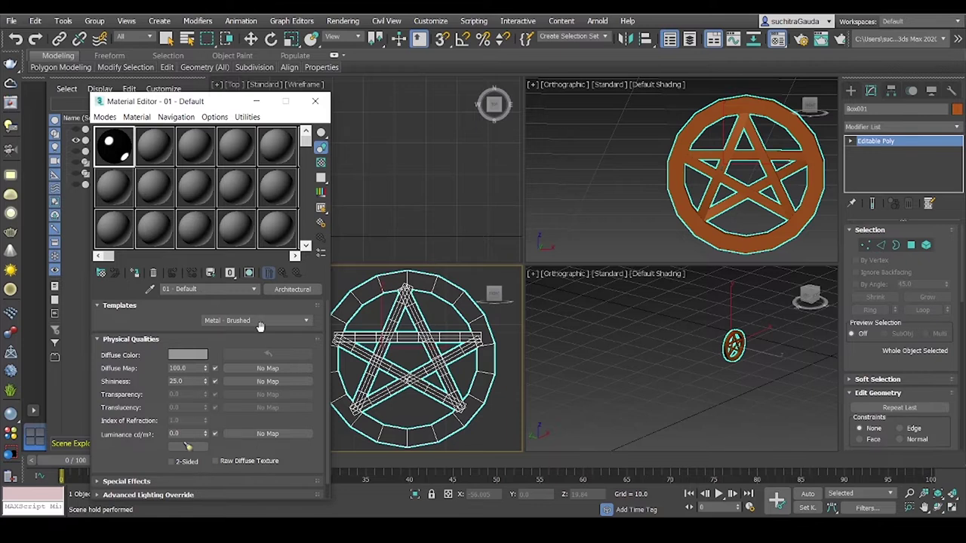
click(263, 325)
click(245, 395)
click(268, 324)
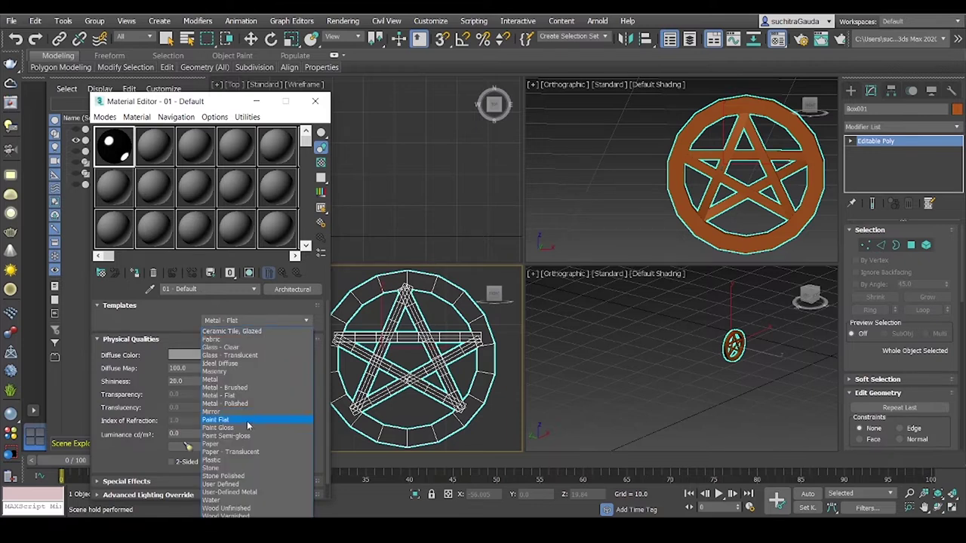
click(249, 404)
click(257, 320)
click(239, 405)
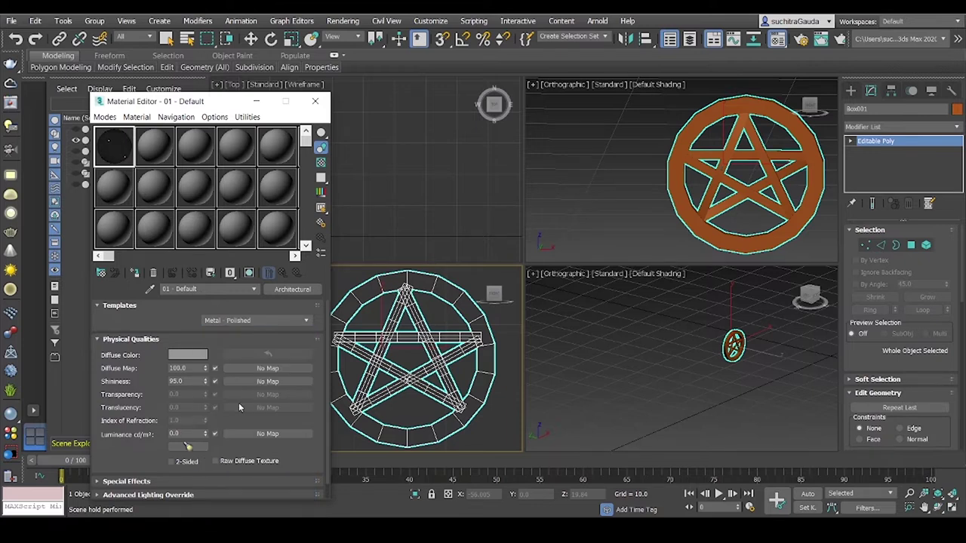
click(282, 323)
click(237, 386)
Apply the grey brushed-metal material with shininess 0 to the pentagram Box001
click(187, 355)
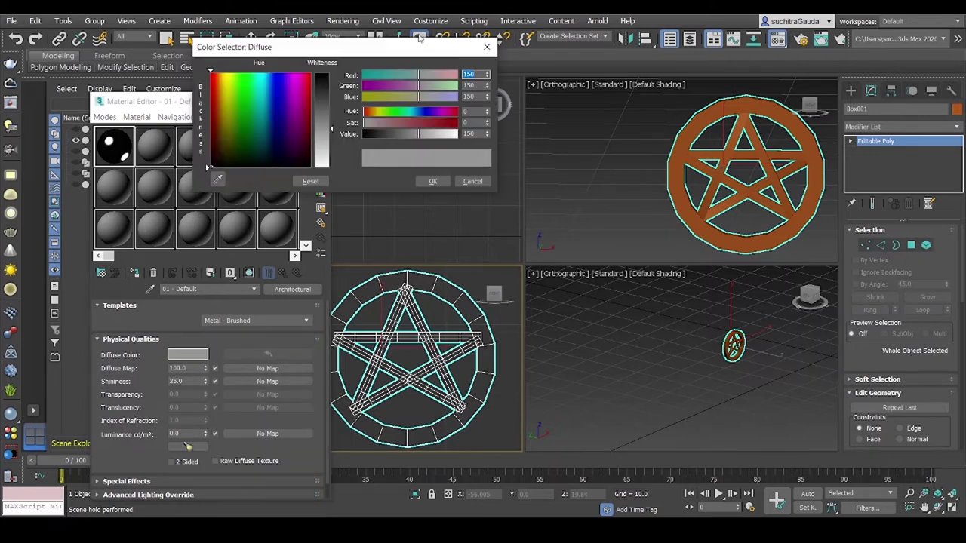
click(432, 181)
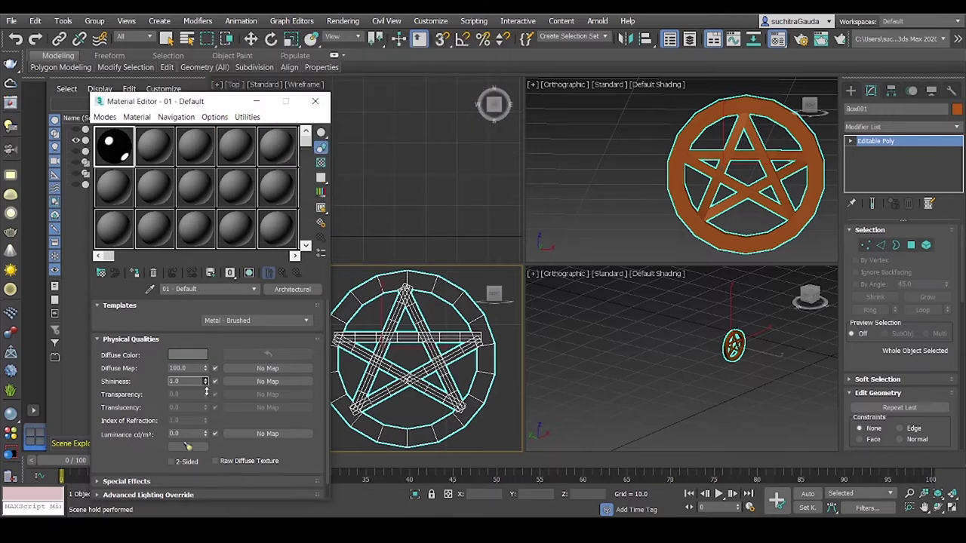
drag(317, 288, 658, 179)
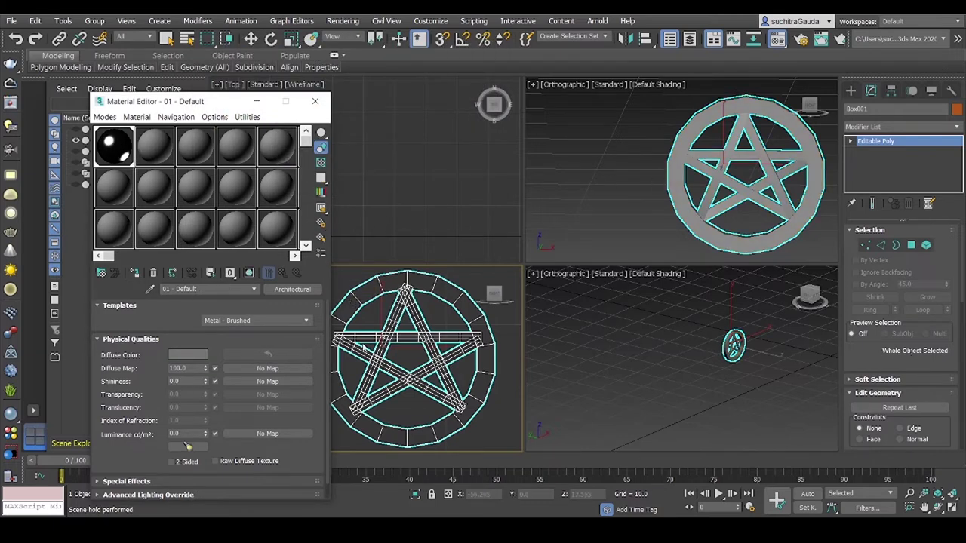
Test-render the emblem from the front, dismissing the Hair and Fur error
click(314, 103)
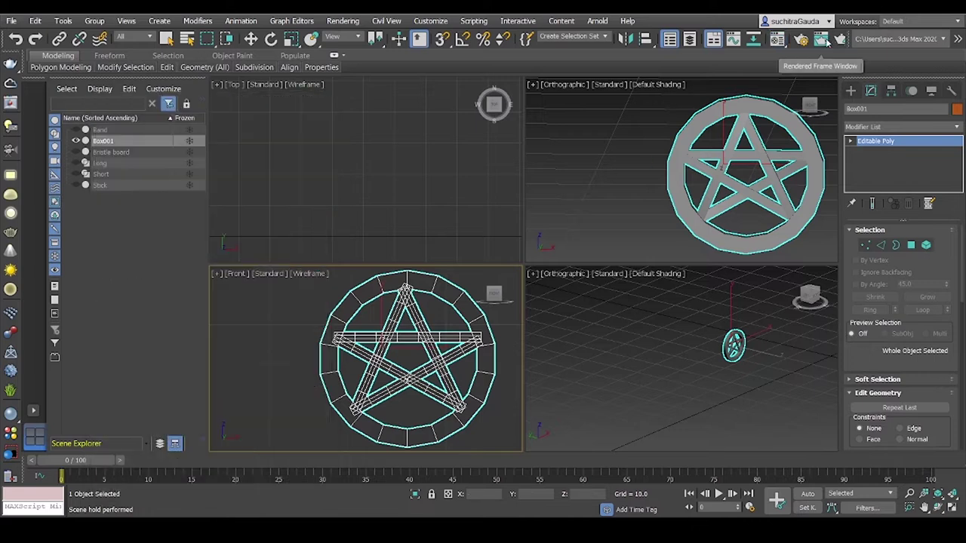
click(822, 39)
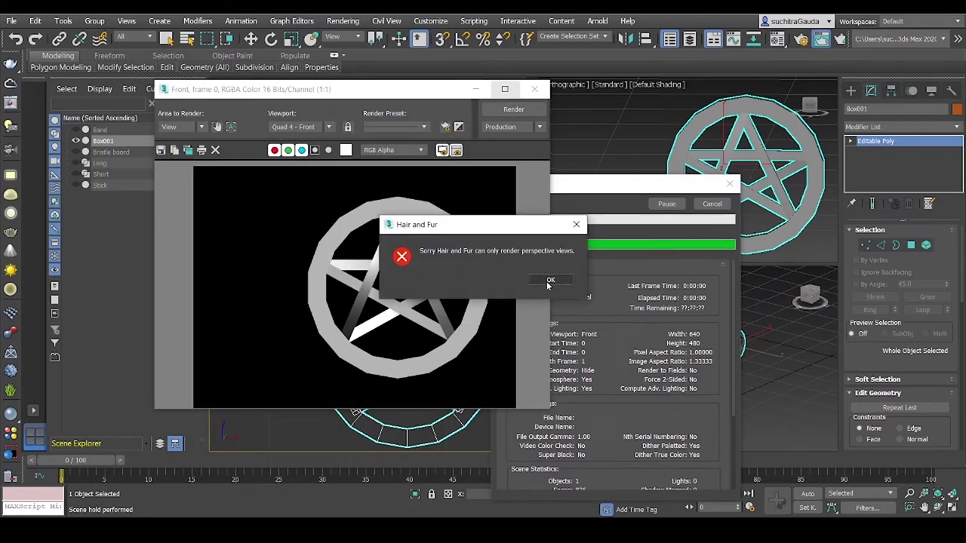
click(550, 281)
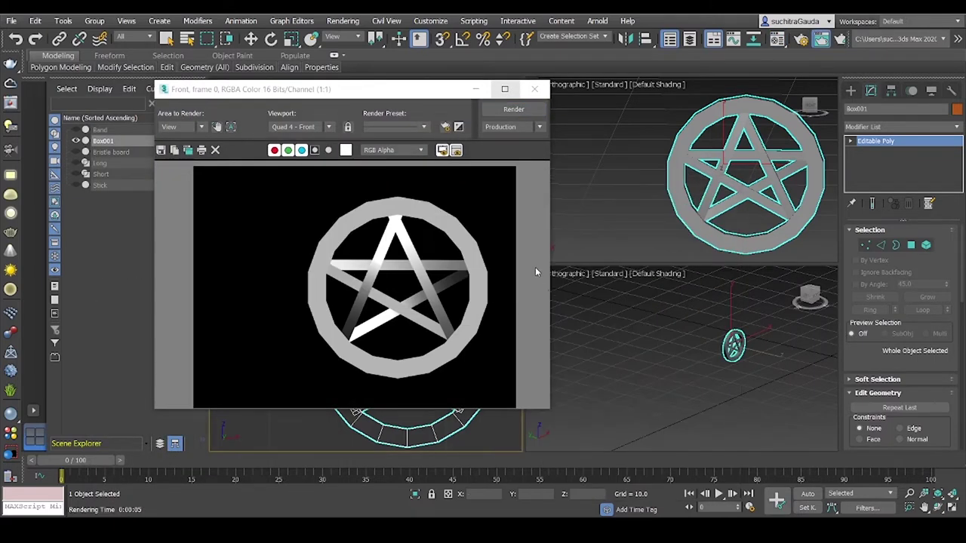
click(540, 95)
Add a TurboSmooth modifier to the pentagram and render the smoothed emblem again
click(671, 242)
click(436, 296)
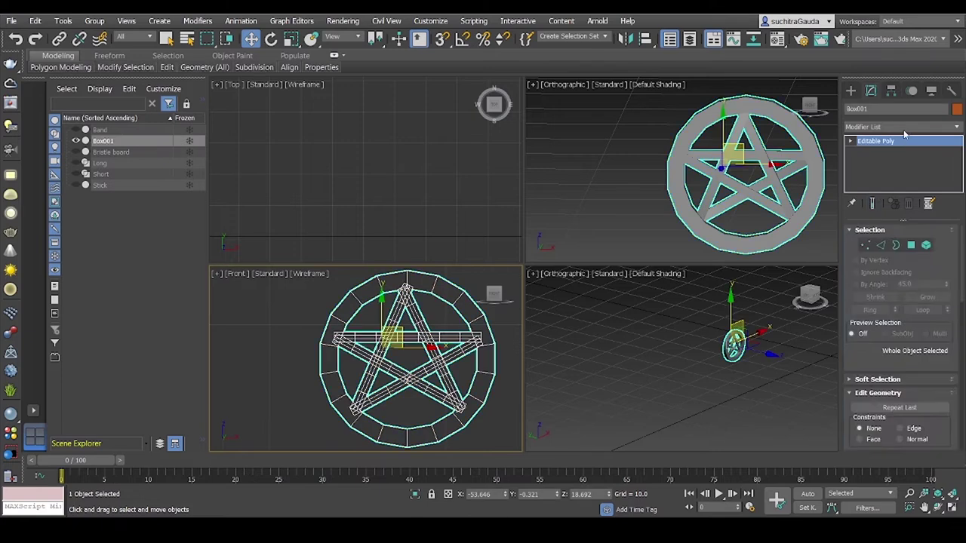
click(903, 128)
text(tu)
key(Return)
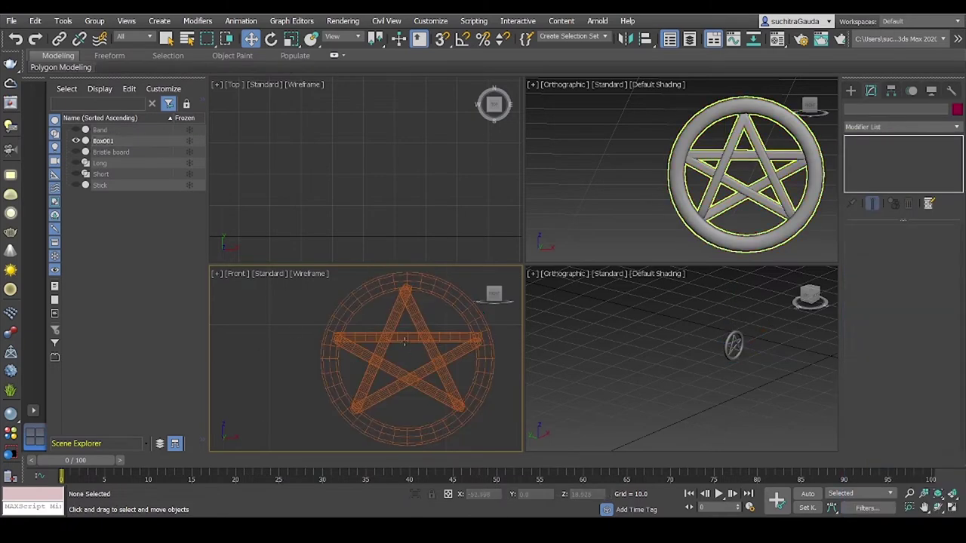
click(820, 39)
click(556, 281)
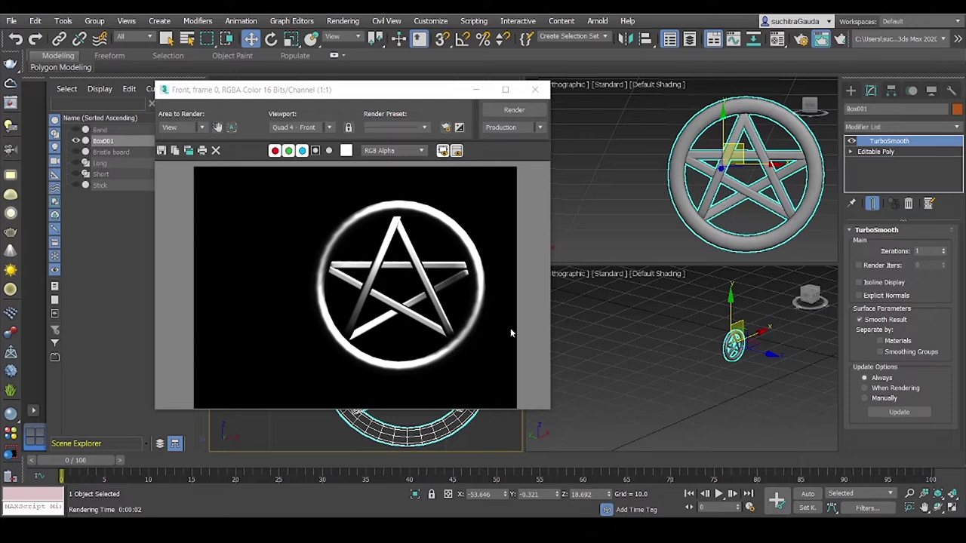
click(533, 91)
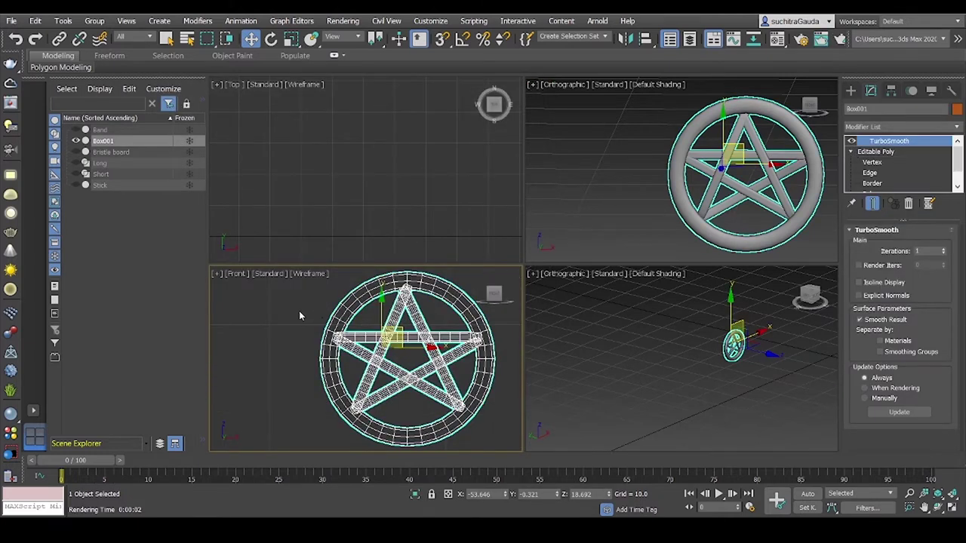
Unhide the Band, Bristle board and Stick objects in the Scene Explorer
middle_drag(300, 316, 296, 343)
scroll(306, 329, down, 2)
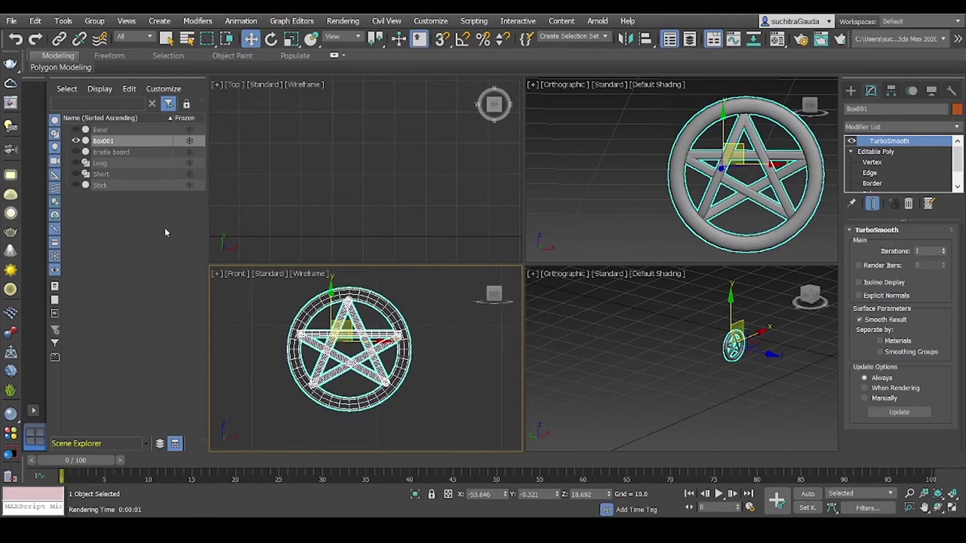
click(76, 130)
click(76, 152)
click(75, 186)
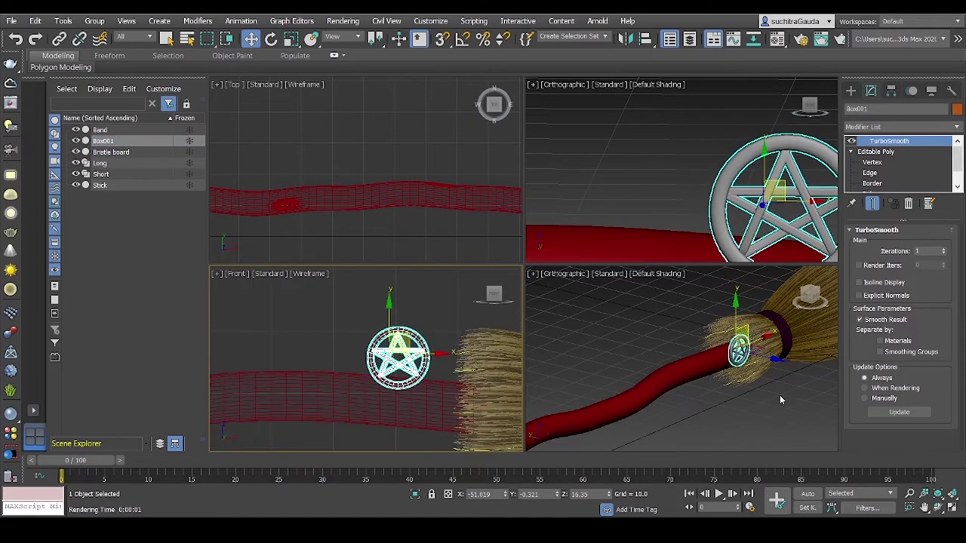
scroll(600, 347, up, 2)
Move the pentagram onto the broom's band and shrink it with Uniform Scale
drag(601, 347, 697, 406)
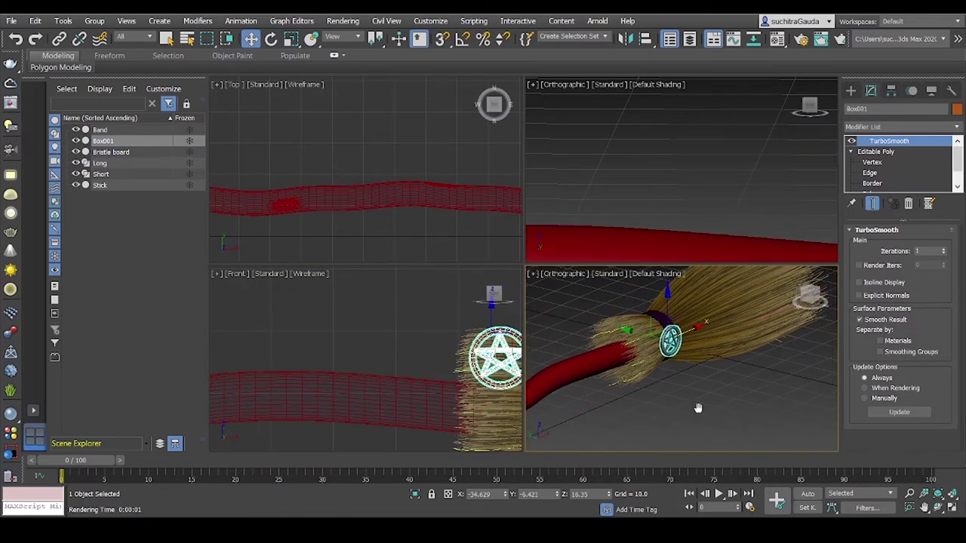
key(ctrl+z)
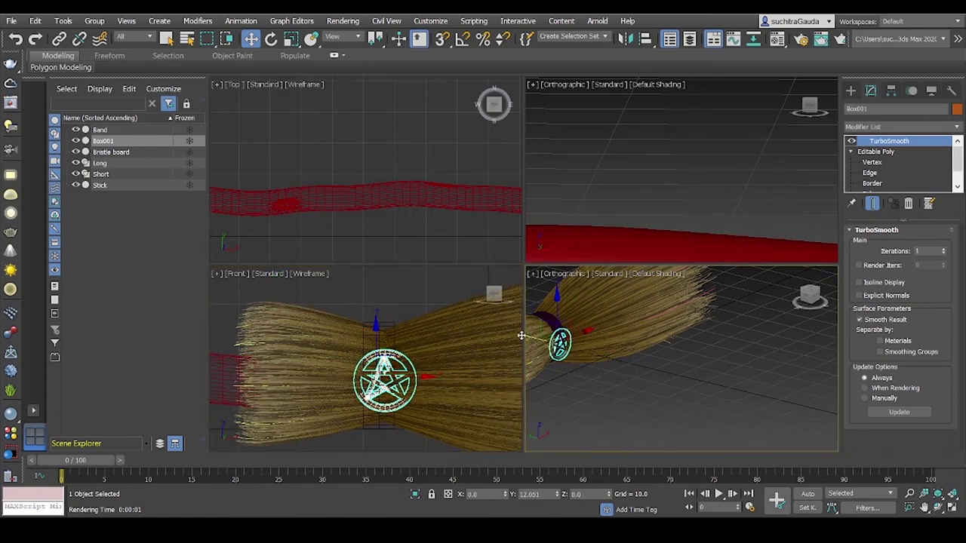
drag(520, 335, 530, 341)
mouse_move(653, 379)
alt+middle_down()
mouse_move(603, 383)
mouse_move(624, 390)
alt+middle_up()
key(r)
drag(597, 353, 564, 383)
alt+middle_drag(564, 382, 618, 333)
key(w)
mouse_move(597, 365)
alt+middle_down()
mouse_move(593, 410)
mouse_move(620, 404)
mouse_move(660, 357)
alt+middle_up()
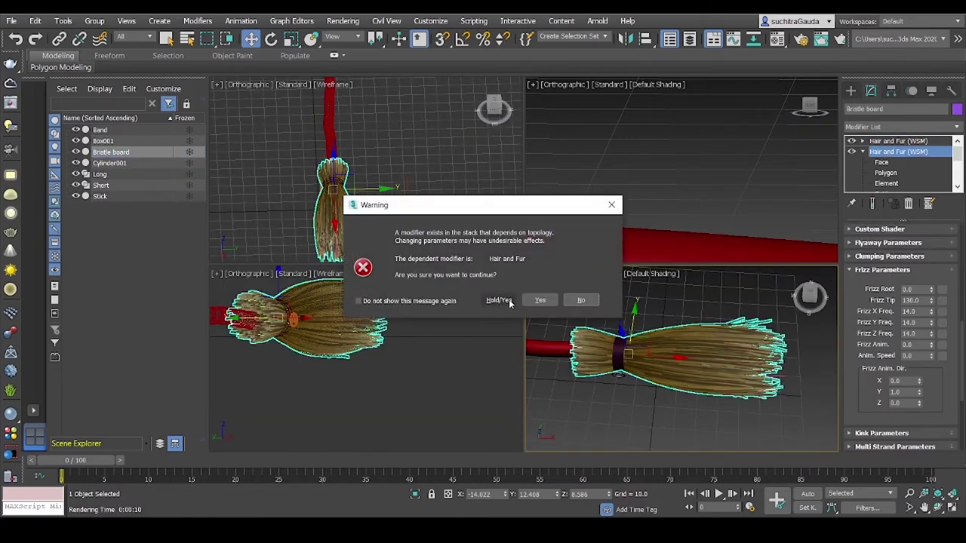
Accept the topology warning and convert the first hair system into a mesh
click(498, 299)
click(863, 349)
scroll(898, 340, down, 2)
click(917, 388)
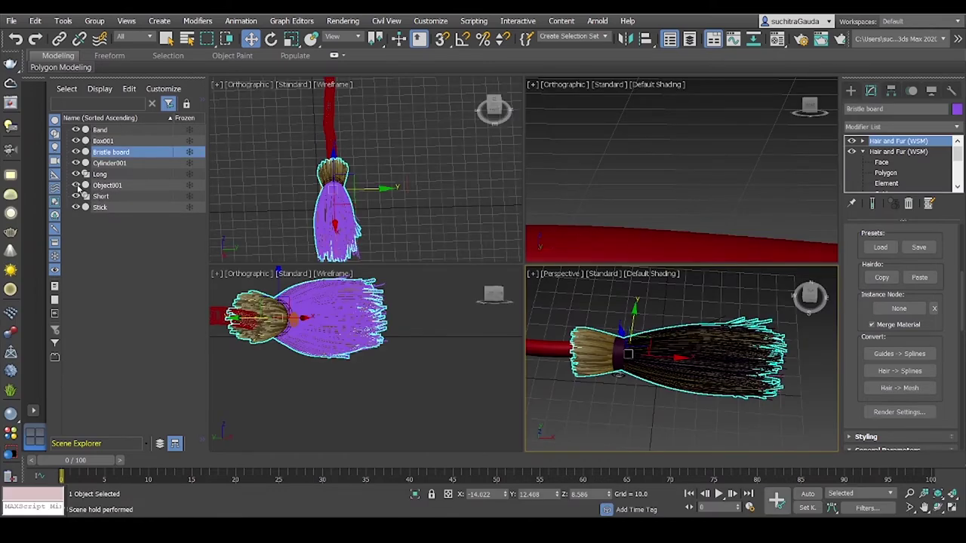
click(112, 186)
text(Long Brush)
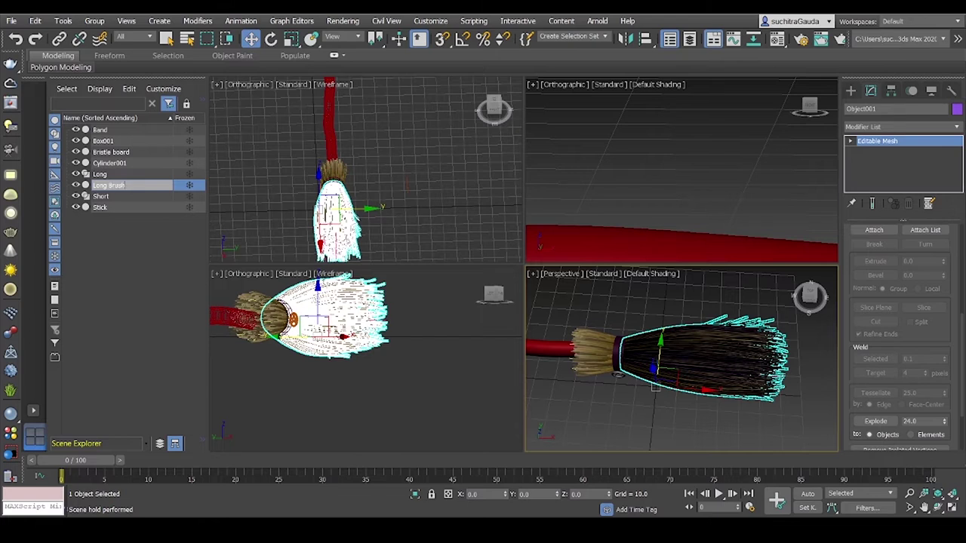
click(252, 279)
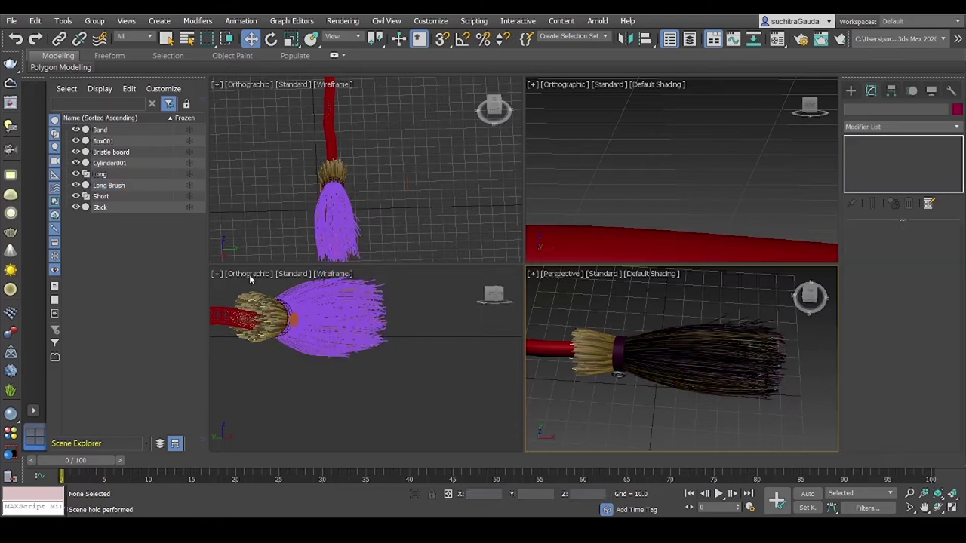
Convert the Bristle board hair to a mesh, hide the original, and select the stick
click(126, 154)
scroll(898, 362, down, 3)
scroll(898, 377, down, 3)
scroll(898, 400, down, 3)
click(897, 398)
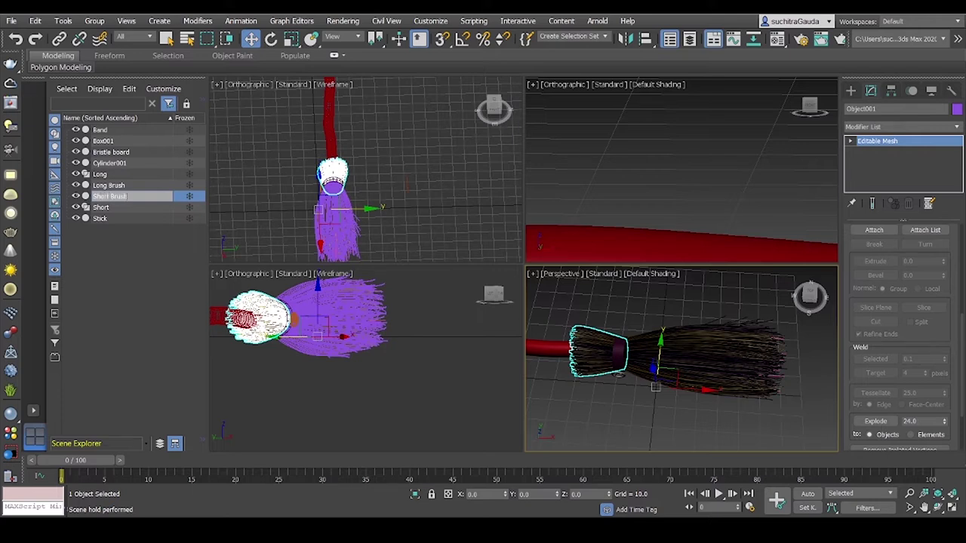
click(75, 152)
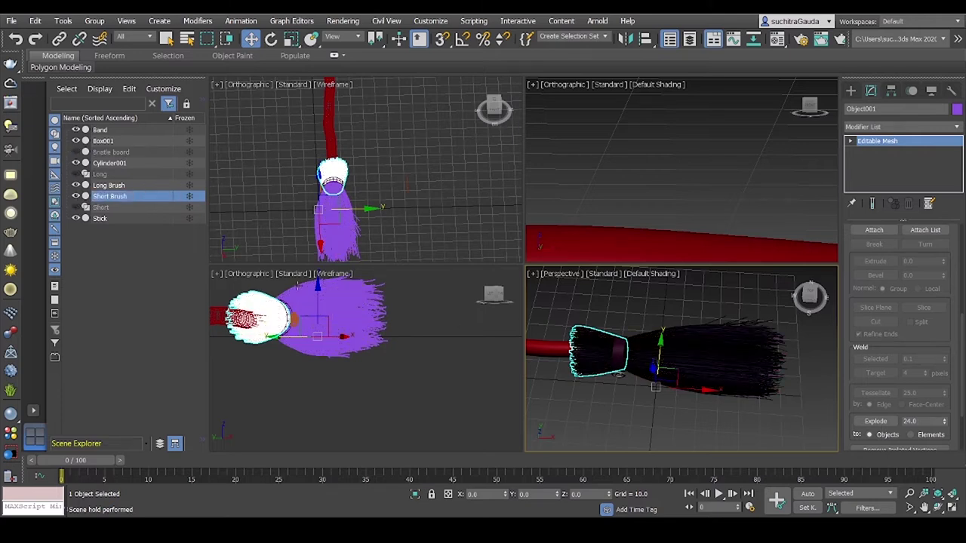
click(656, 436)
mouse_move(811, 302)
mouse_down()
mouse_move(633, 411)
mouse_move(671, 361)
mouse_up()
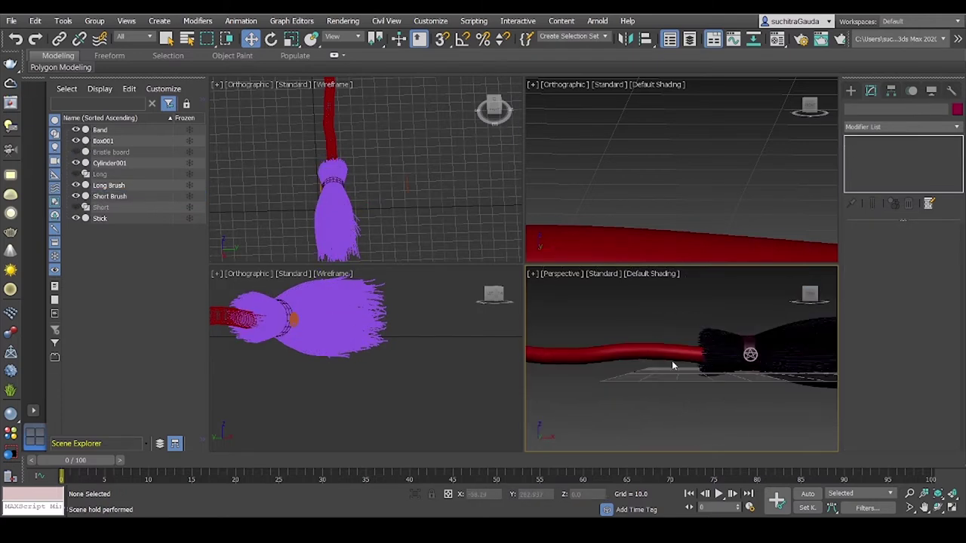
click(668, 359)
Make material slot 02 an Architectural material with the Wood Varnished template
key(m)
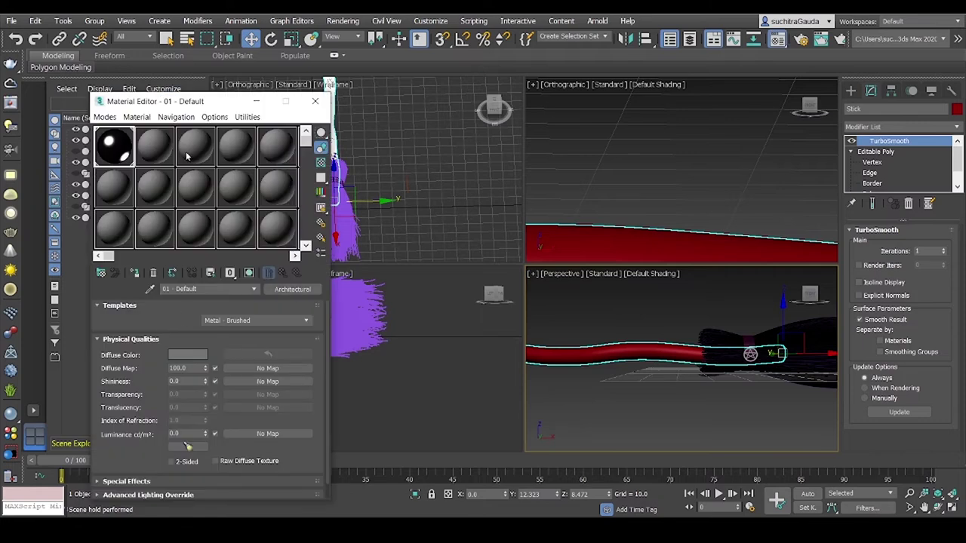
click(154, 146)
click(292, 289)
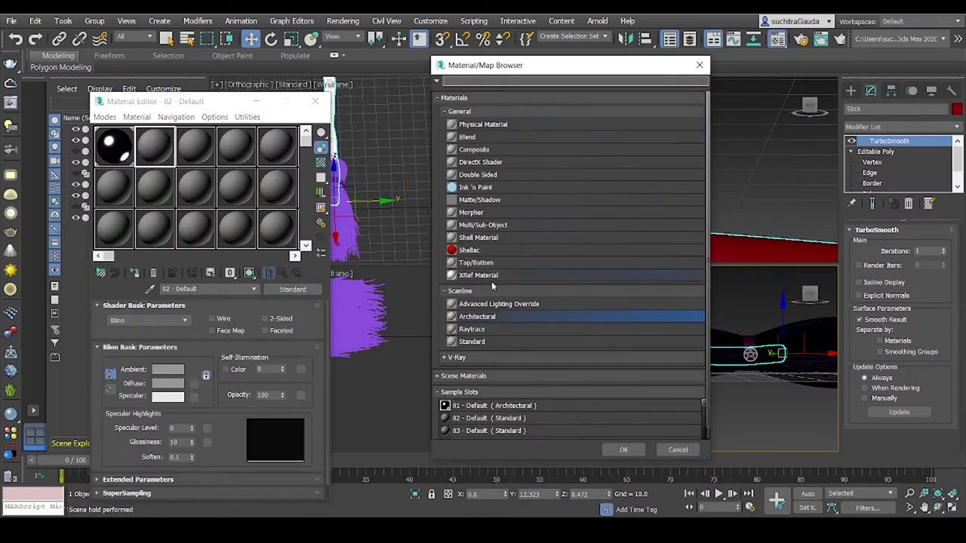
click(624, 449)
click(296, 322)
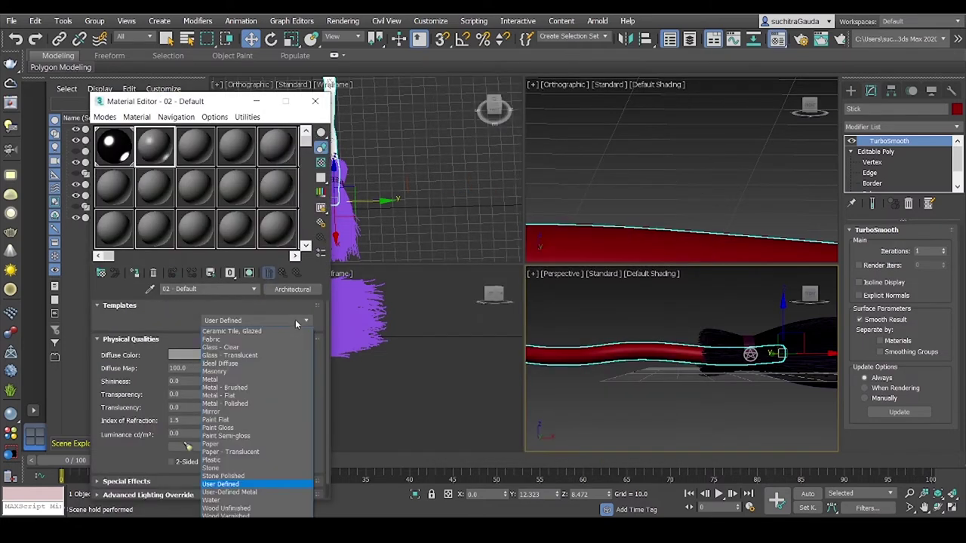
click(227, 515)
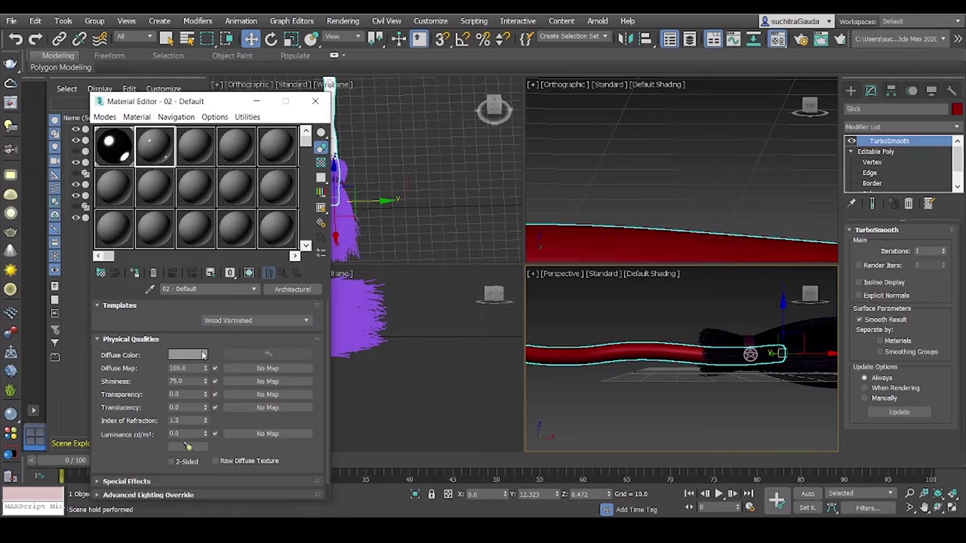
Set a dark brown diffuse colour and apply the material to the Stick
click(188, 355)
drag(221, 135, 216, 131)
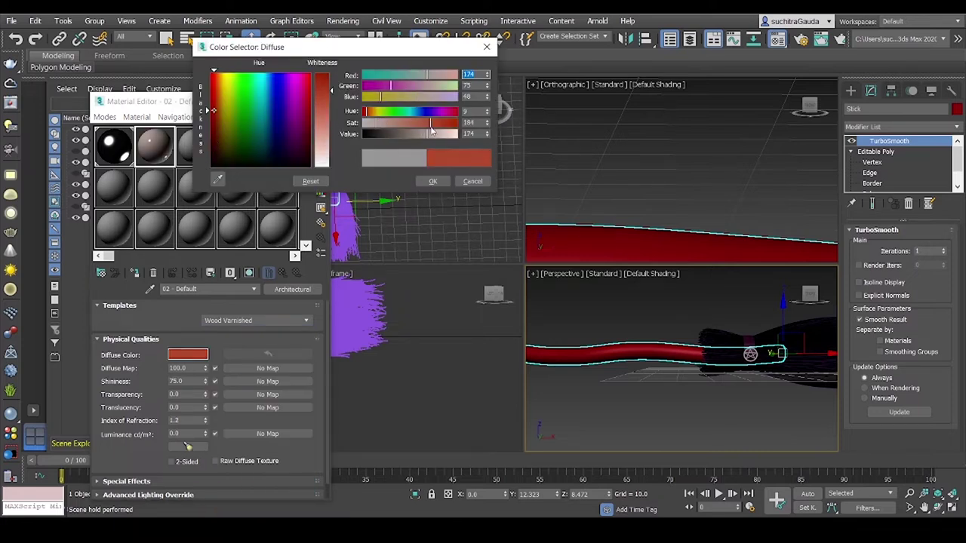
drag(419, 75, 405, 73)
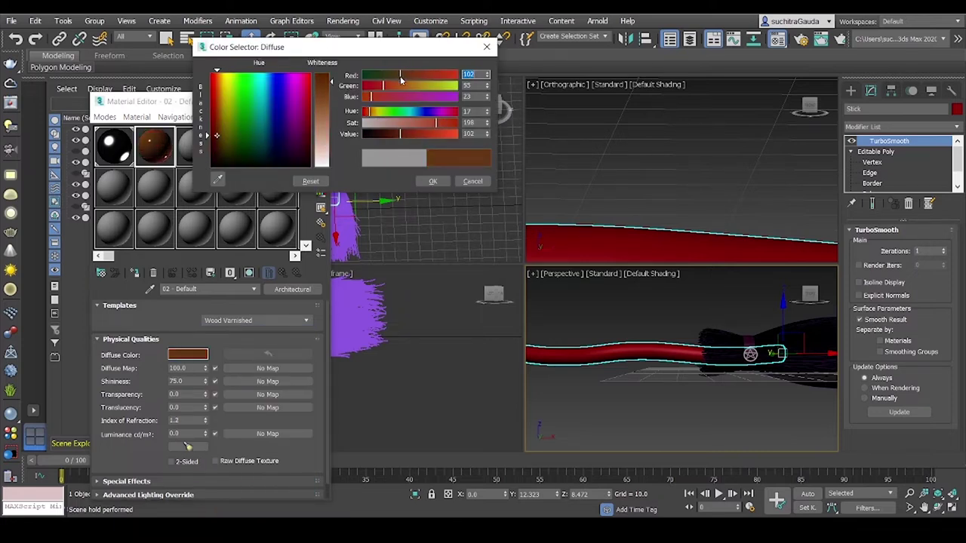
drag(435, 123, 437, 125)
click(433, 182)
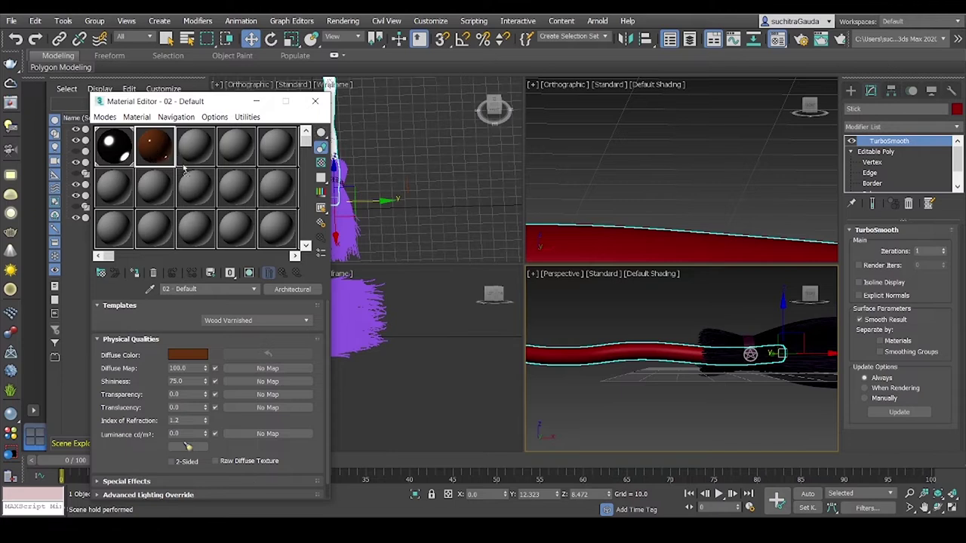
drag(184, 169, 539, 349)
Try Wood Unfinished, then revert the stick material to Wood Varnished with shininess 43
click(256, 320)
click(246, 505)
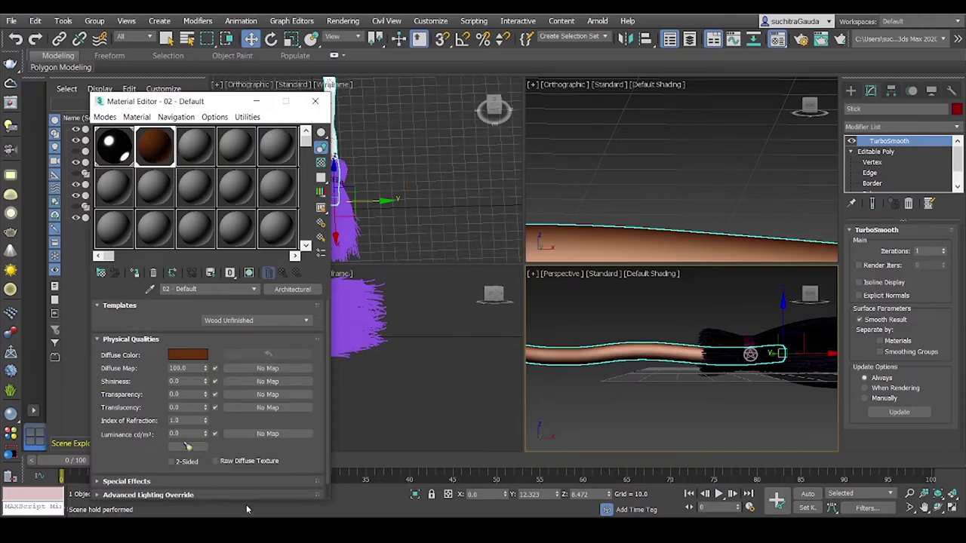
click(292, 289)
click(698, 64)
click(257, 320)
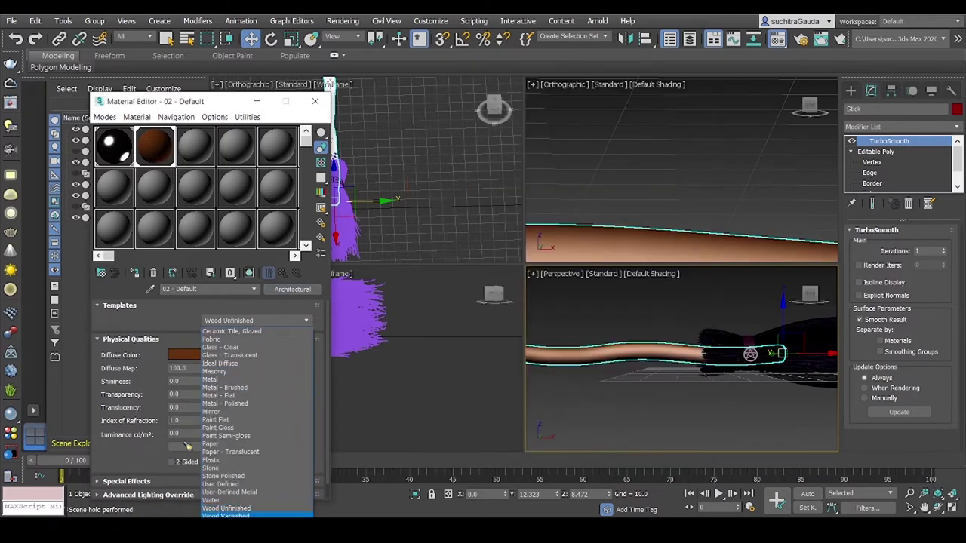
click(222, 515)
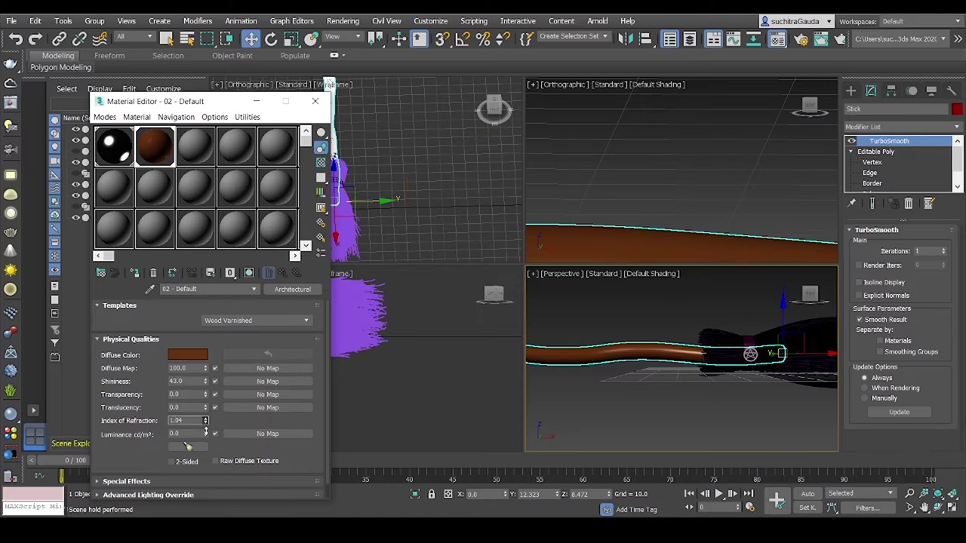
scroll(206, 421, down, 2)
click(643, 383)
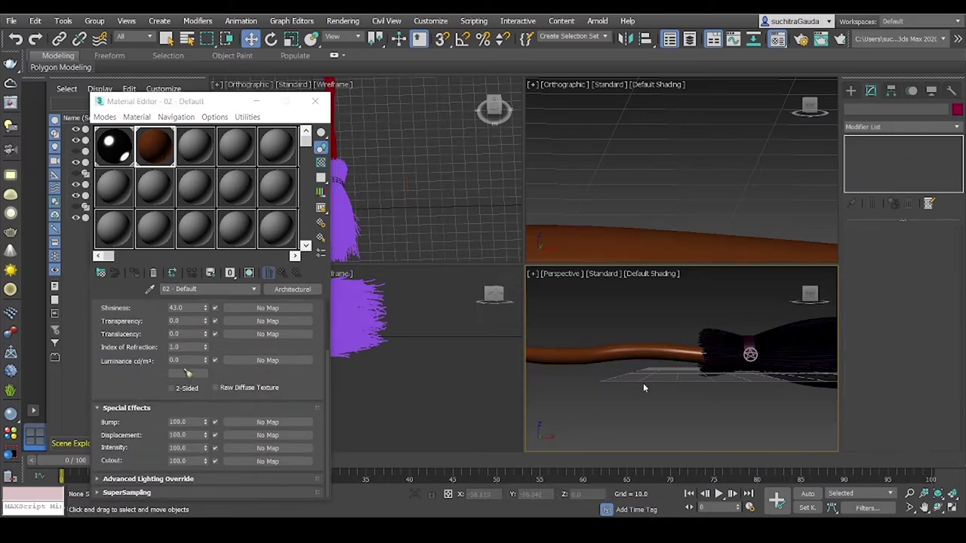
click(196, 148)
Create a third Wood Varnished Architectural material with an orange-red diffuse colour for the bristles
click(292, 289)
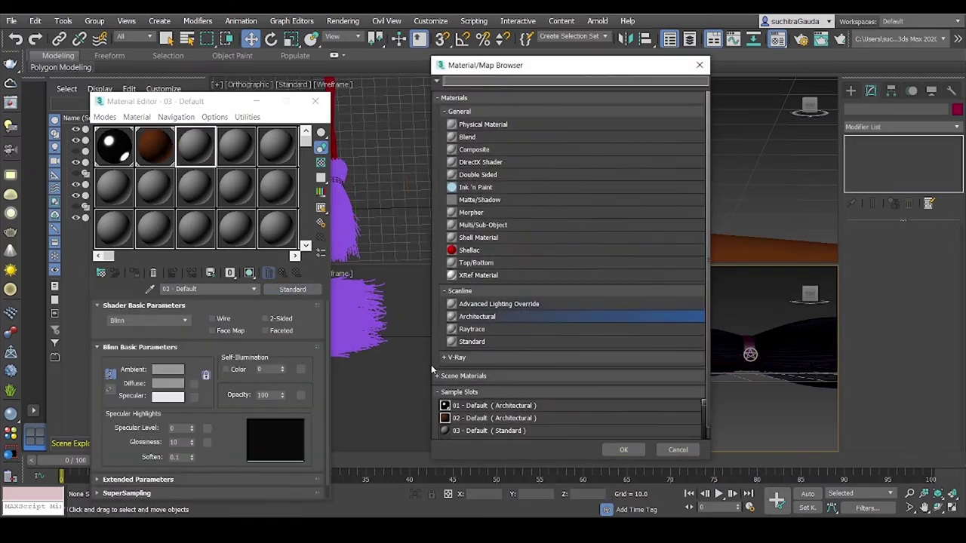
double_click(492, 321)
click(261, 321)
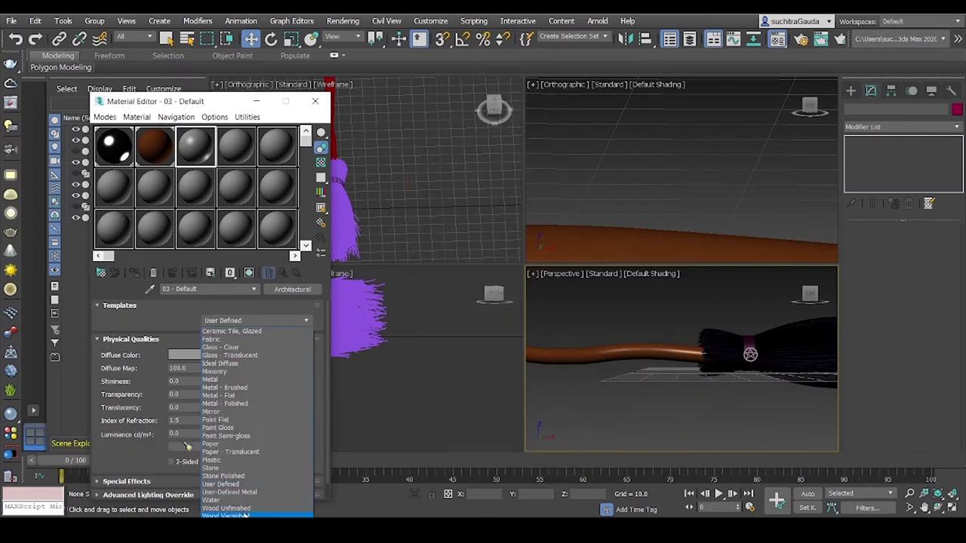
click(245, 515)
click(187, 355)
drag(400, 86, 385, 87)
mouse_move(433, 134)
mouse_down()
mouse_move(445, 134)
mouse_move(369, 111)
mouse_up()
drag(434, 123, 446, 123)
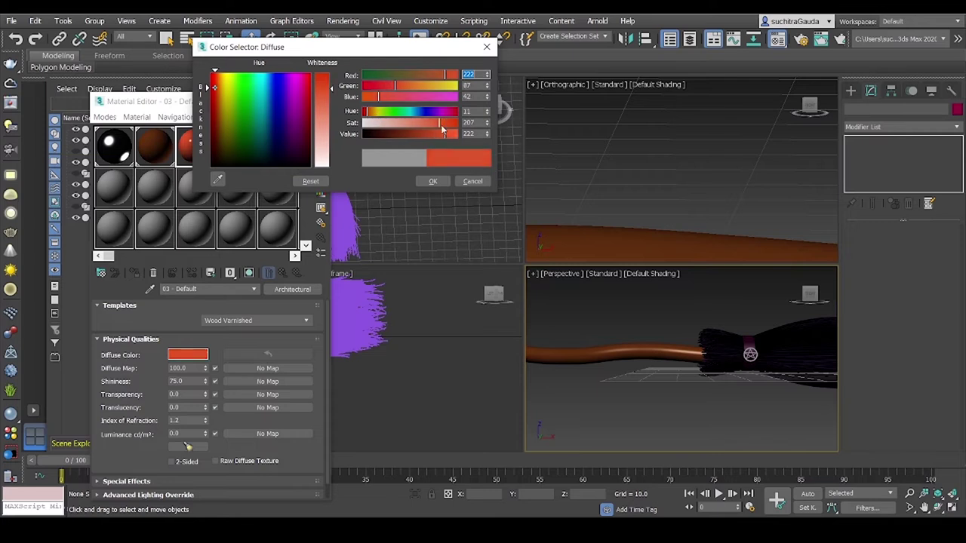
click(433, 182)
Test-render the broom, close the render and material windows, and recentre the Front view
key(shift+q)
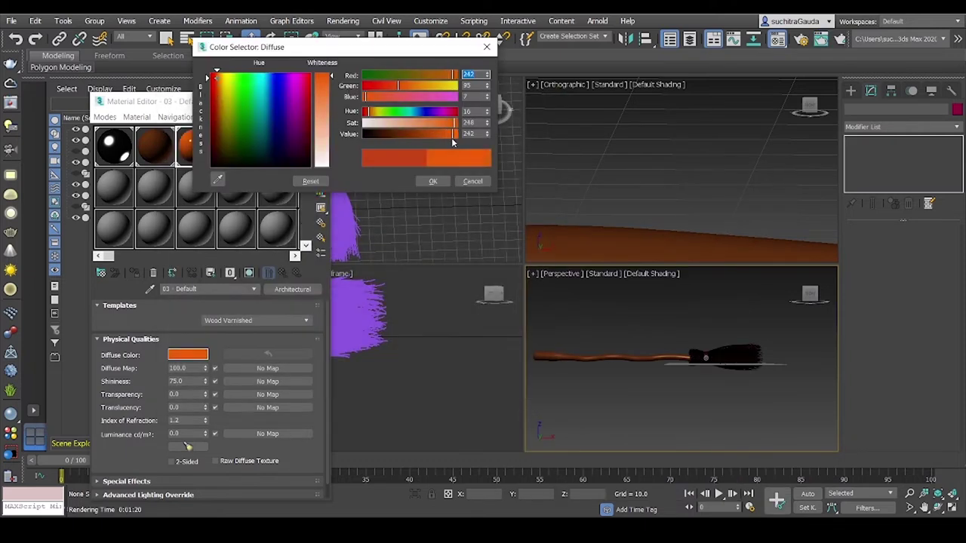
click(432, 181)
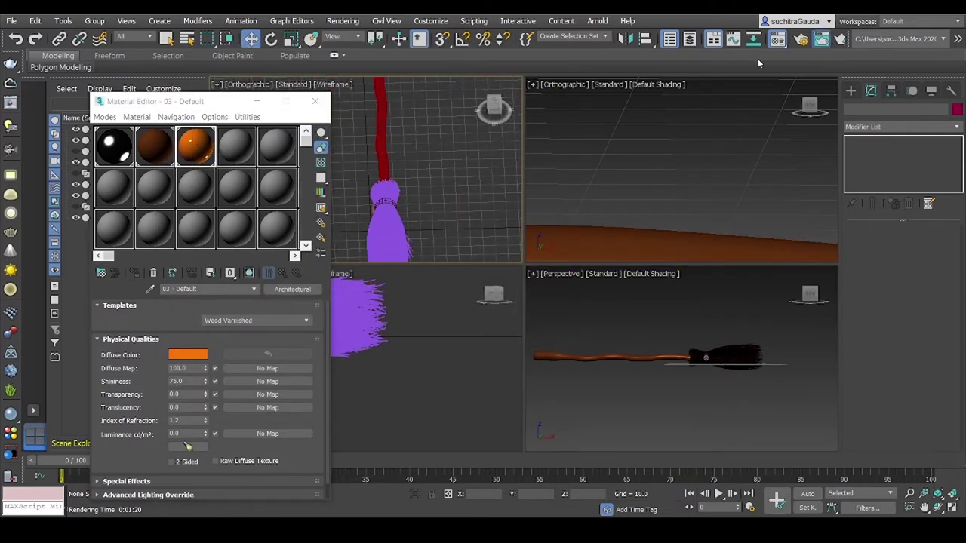
click(821, 38)
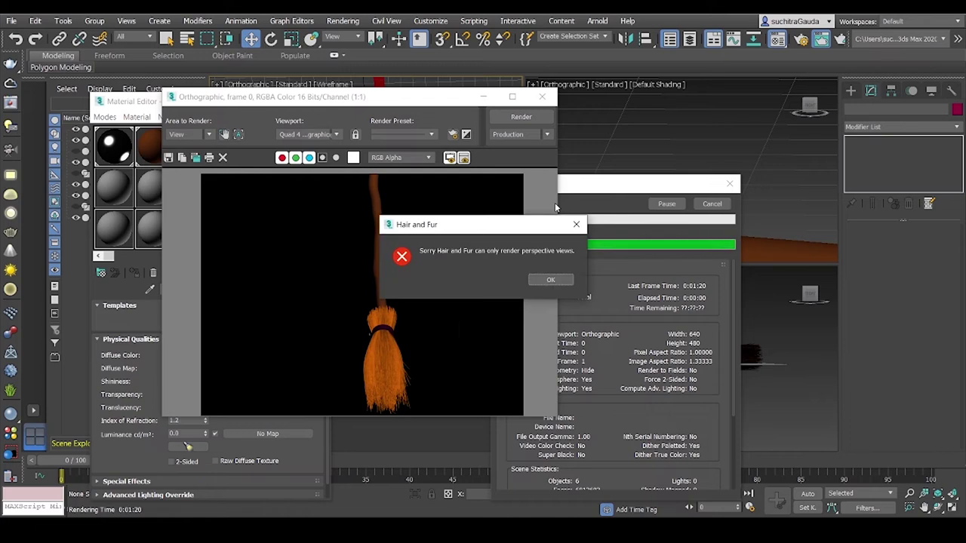
click(551, 280)
click(541, 97)
key(m)
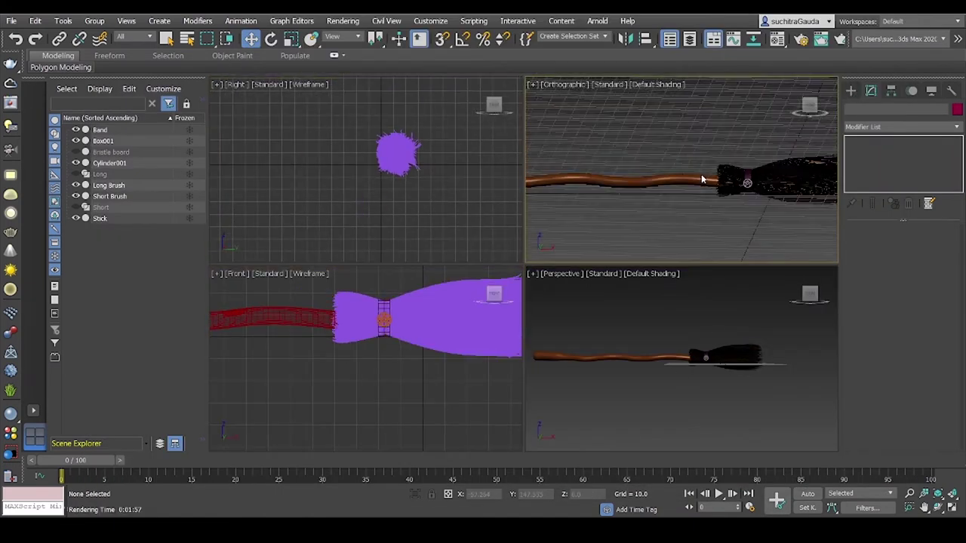
middle_drag(424, 380, 364, 387)
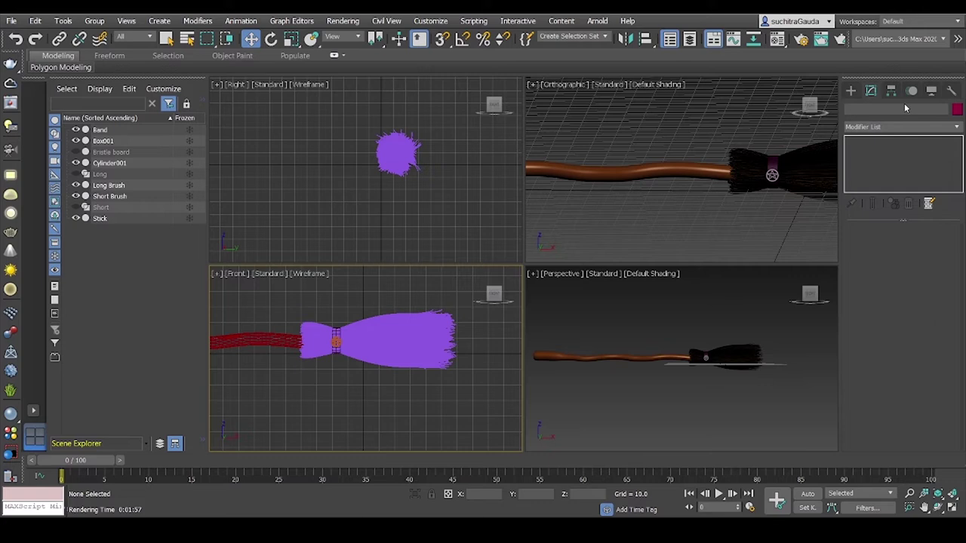
Draw a new helix shape in the Right viewport
click(851, 91)
click(865, 108)
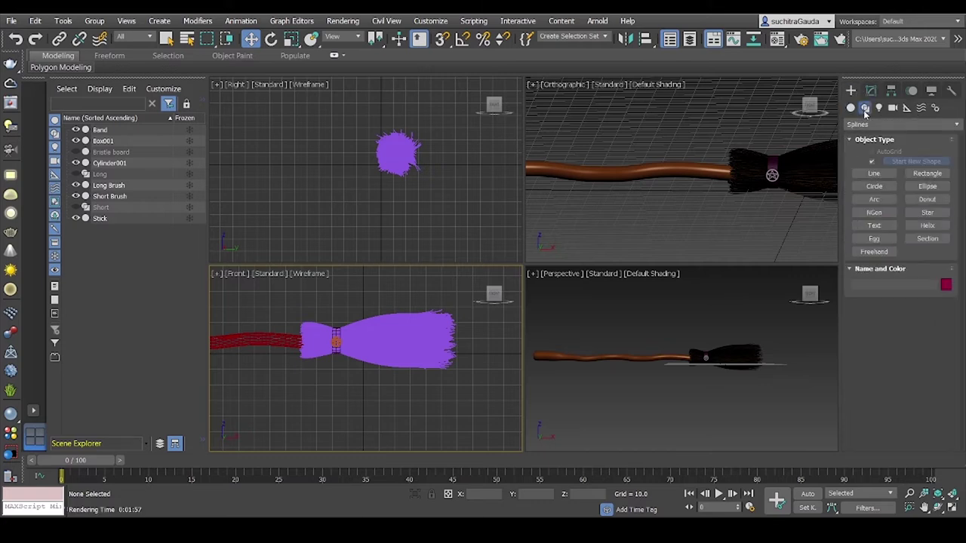
click(927, 225)
drag(305, 150, 320, 150)
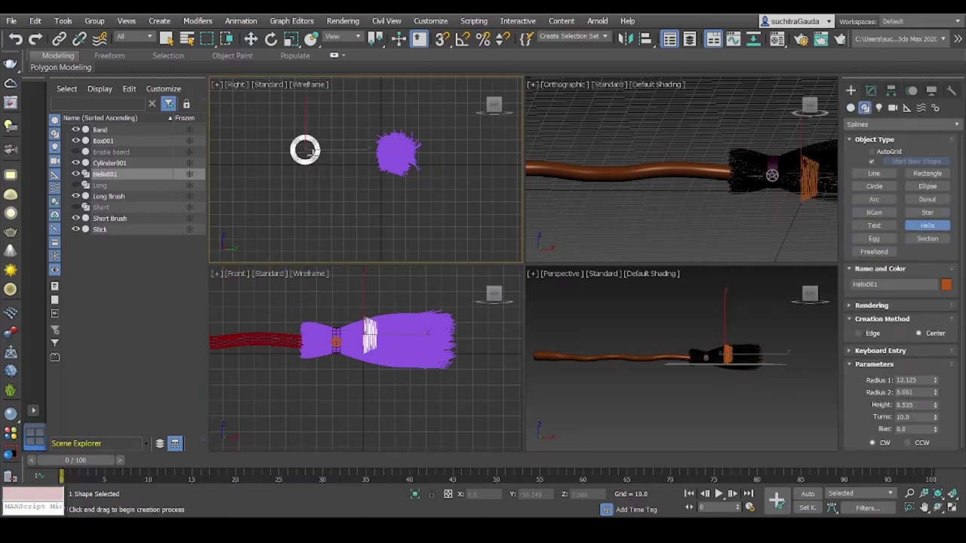
right_click(378, 222)
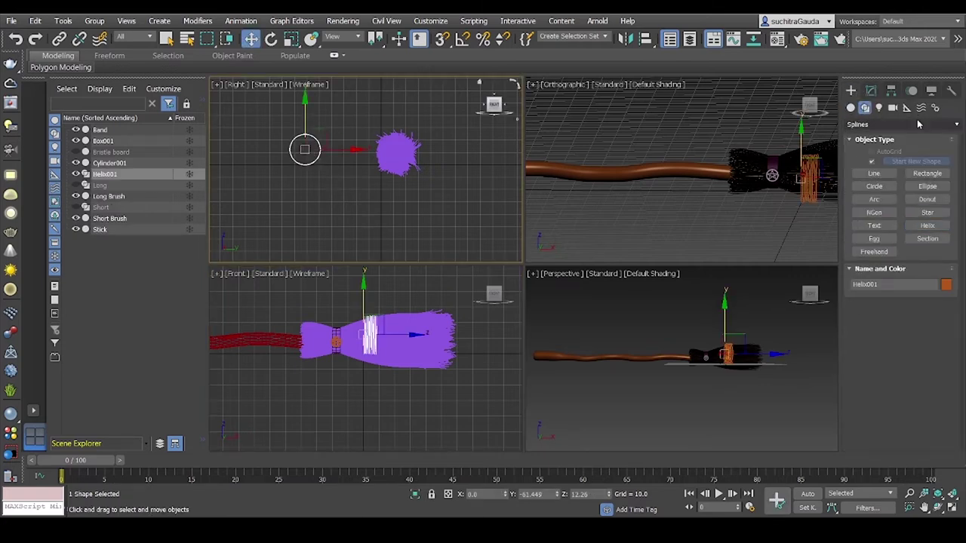
Give the helix radius 9, height 6 and 5 turns, and move it onto the band
click(871, 90)
key(Tab)
text(9)
key(Tab)
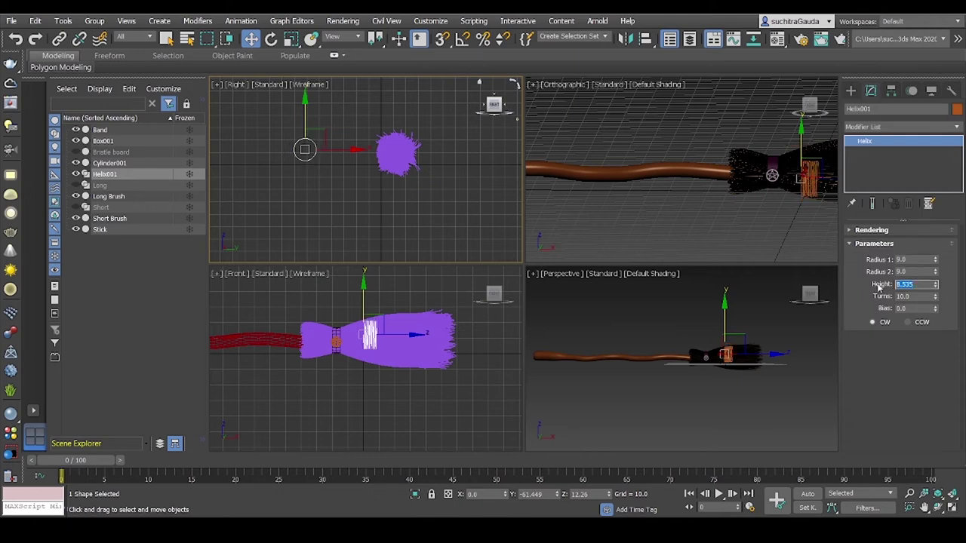
key(Return)
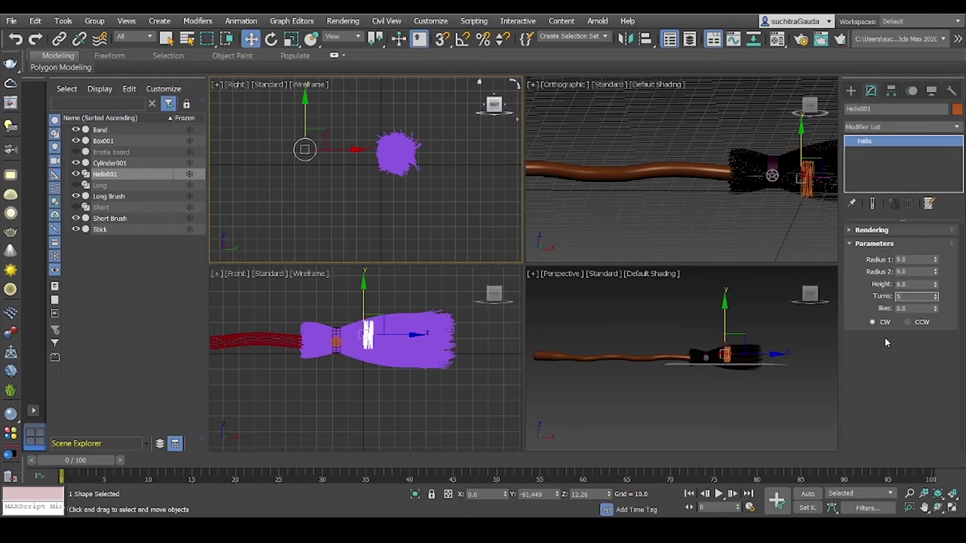
key(Return)
drag(389, 315, 346, 319)
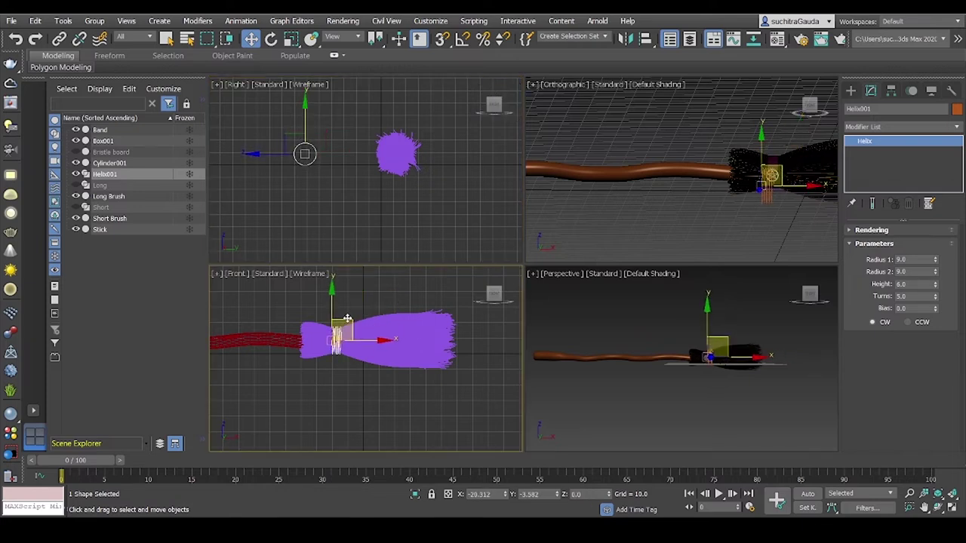
scroll(344, 371, up, 3)
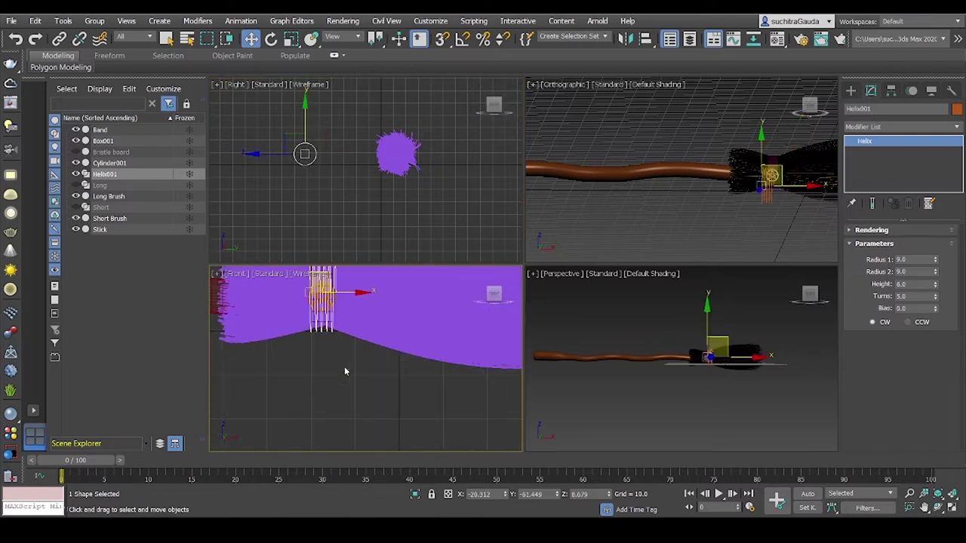
drag(312, 163, 403, 161)
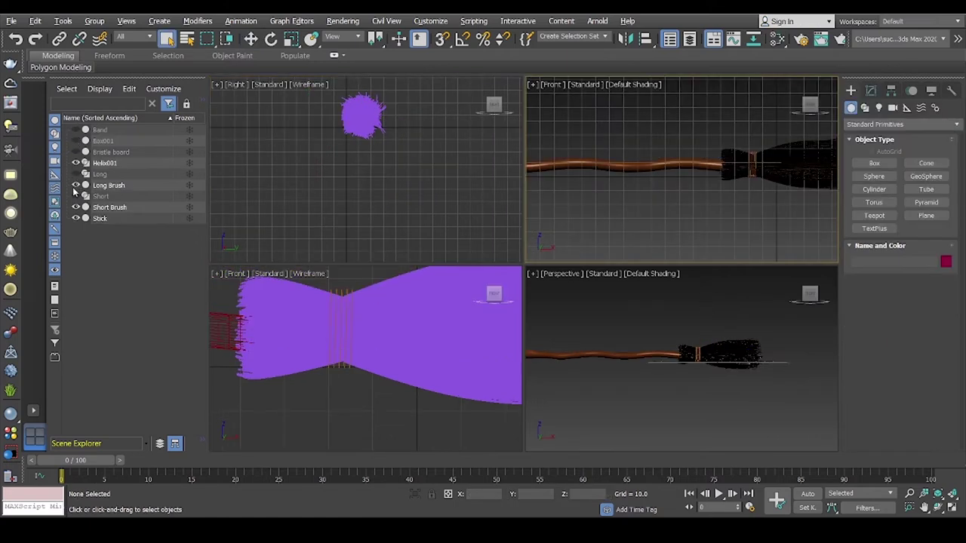
Hide Long Brush, Short Brush and Stick, and draw a small cylinder in the Front view
drag(74, 187, 76, 219)
click(874, 189)
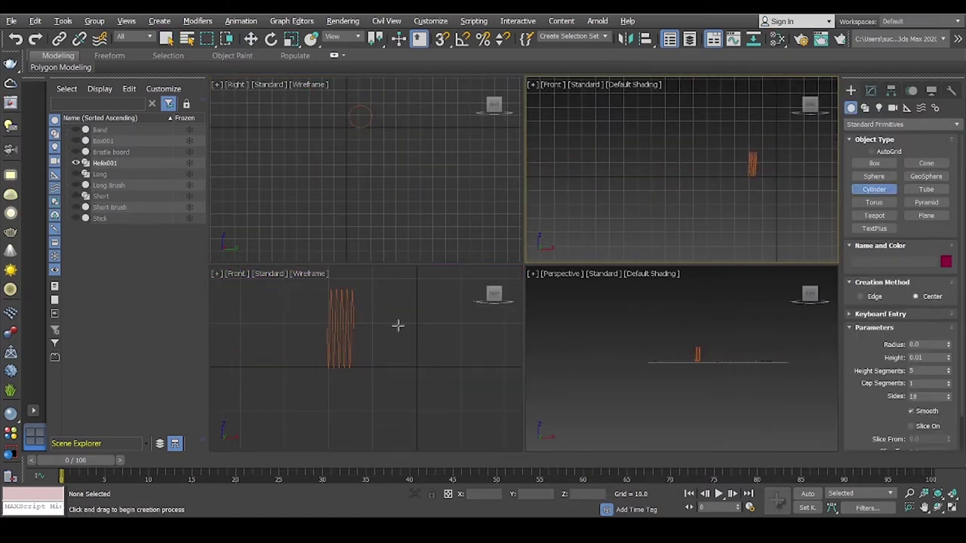
drag(398, 326, 402, 327)
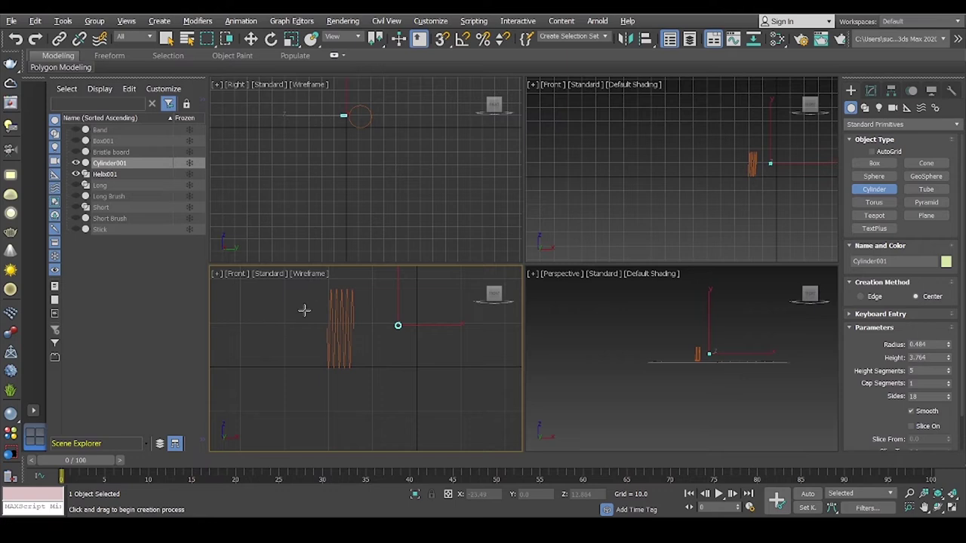
click(412, 366)
Set the cylinder's radius to 0.2 and height to 20
key(w)
click(870, 90)
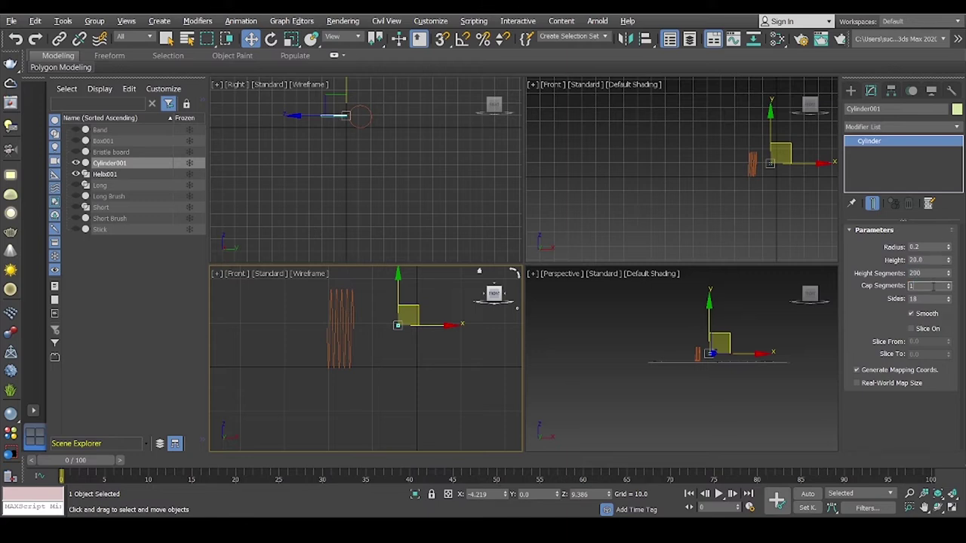
scroll(418, 390, up, 3)
scroll(417, 326, up, 3)
scroll(416, 354, up, 4)
scroll(412, 338, up, 3)
Clone the cylinder into four strands arranged in a square
shift+drag(412, 337, 447, 337)
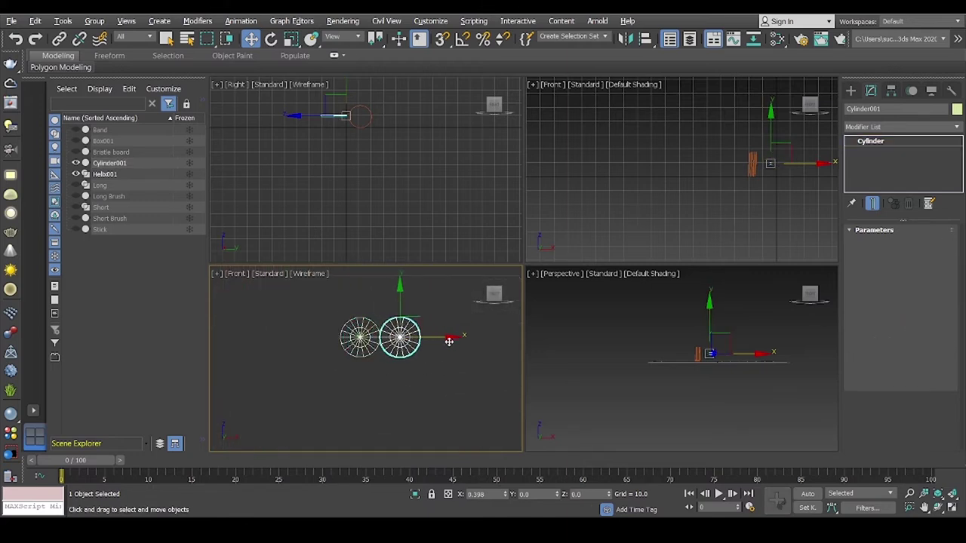
click(477, 318)
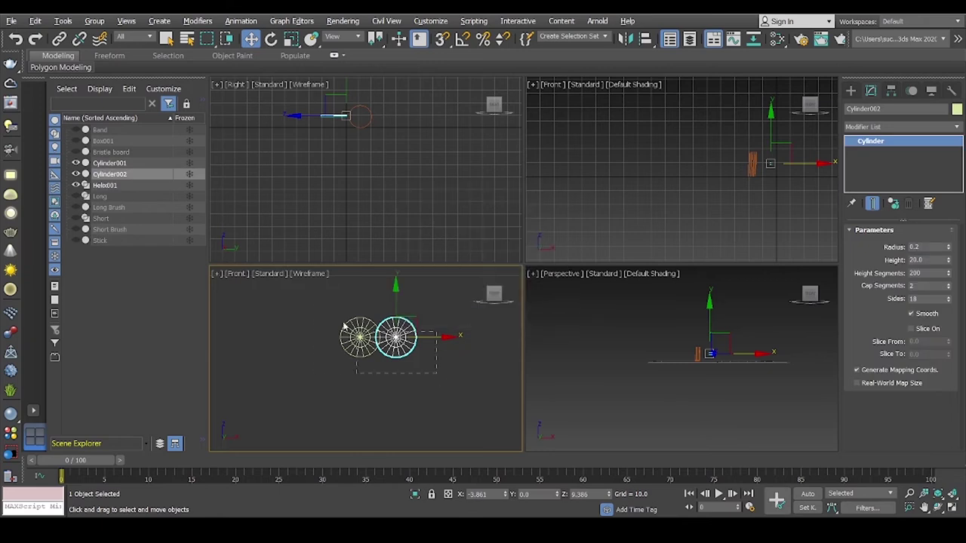
ctrl+click(359, 338)
shift+drag(377, 289, 376, 323)
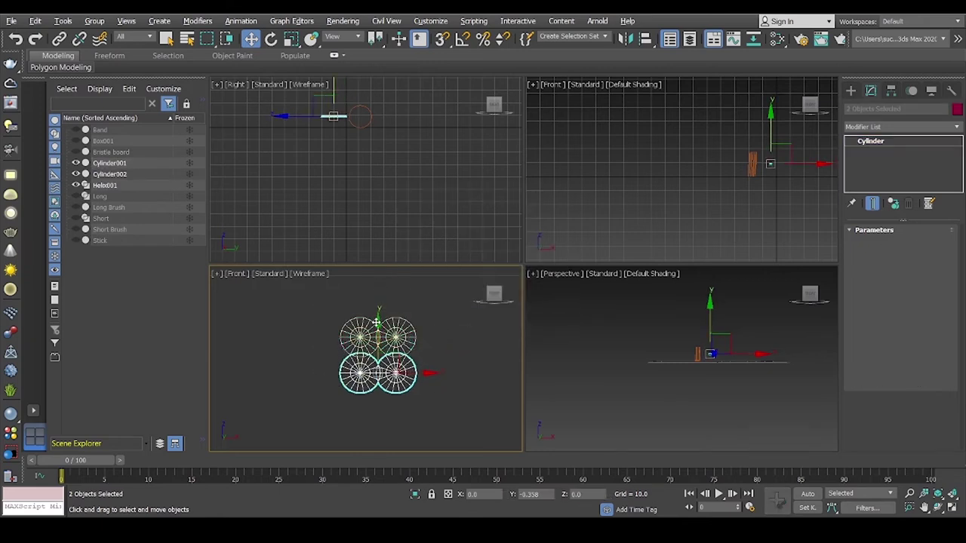
click(483, 318)
mouse_move(679, 226)
alt+middle_down()
mouse_move(742, 212)
mouse_move(725, 226)
alt+middle_up()
Twist all four strands 7200° about the Y axis, then clone the rope to the right
drag(440, 353, 325, 302)
click(956, 127)
text(tw)
click(878, 332)
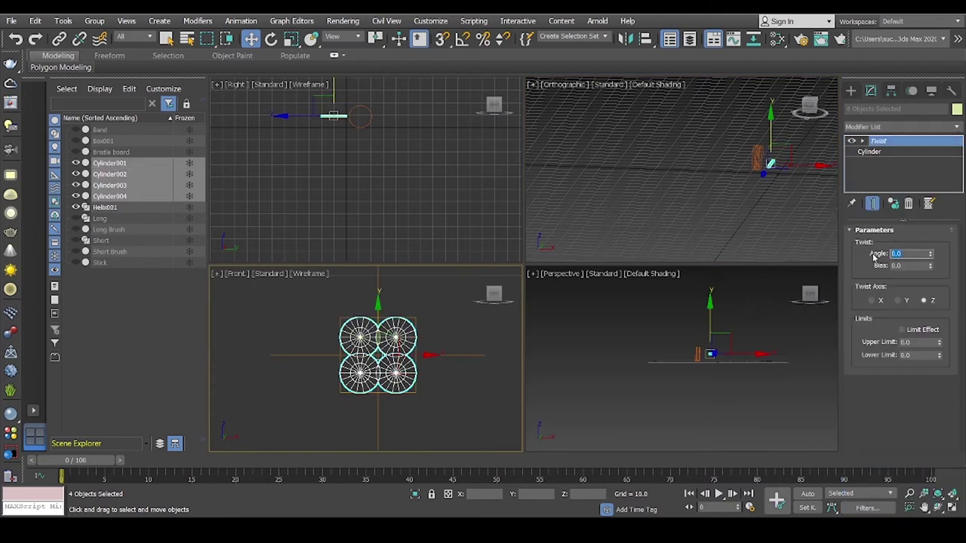
text(7200)
key(Return)
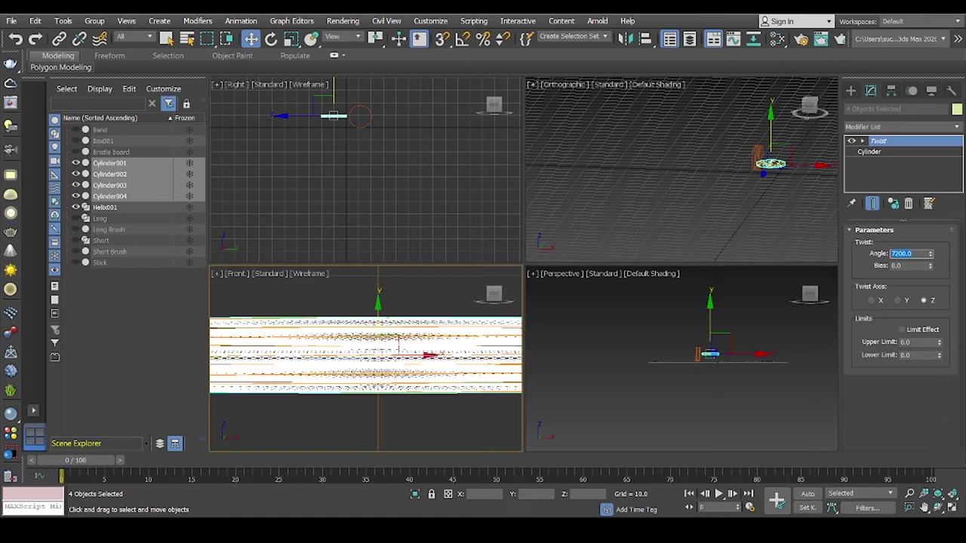
click(898, 300)
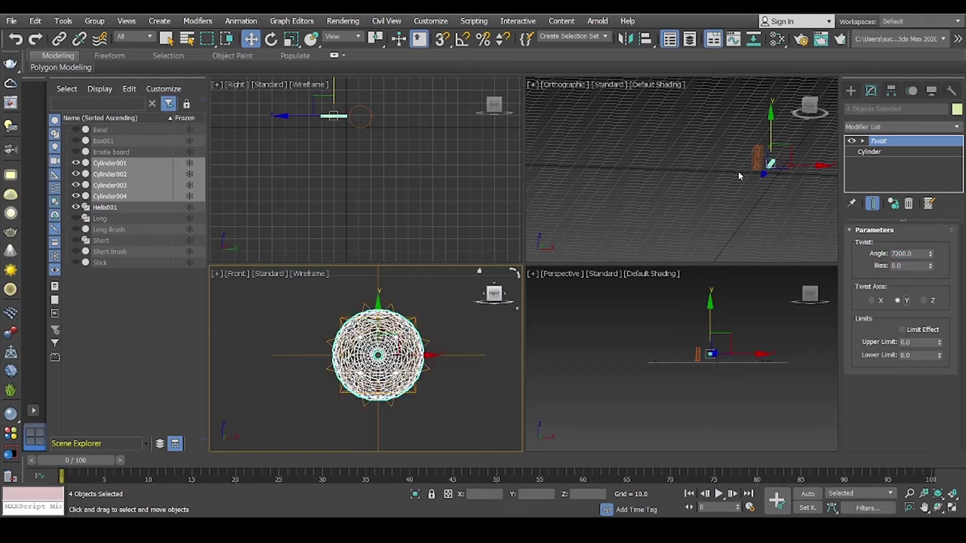
scroll(739, 204, up, 3)
scroll(697, 135, up, 3)
scroll(615, 212, up, 2)
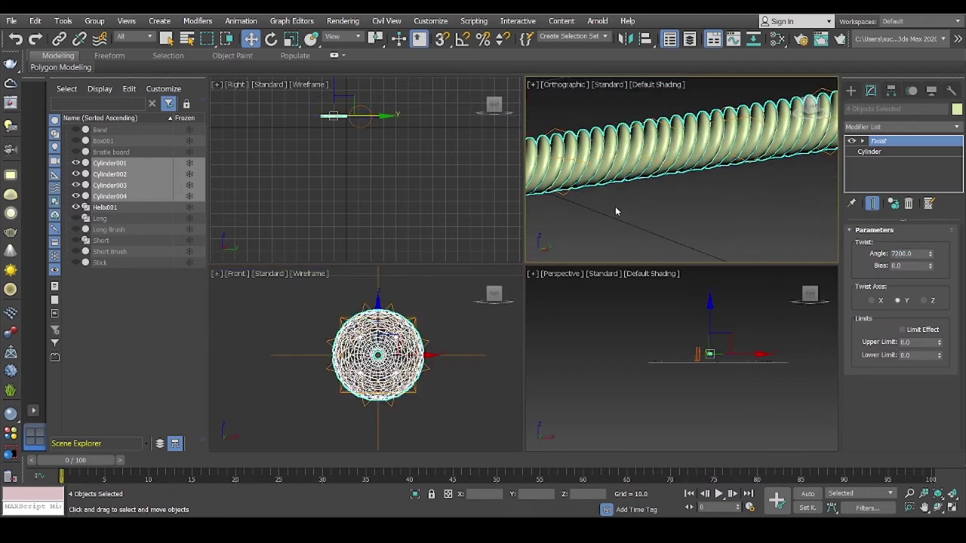
scroll(321, 311, down, 3)
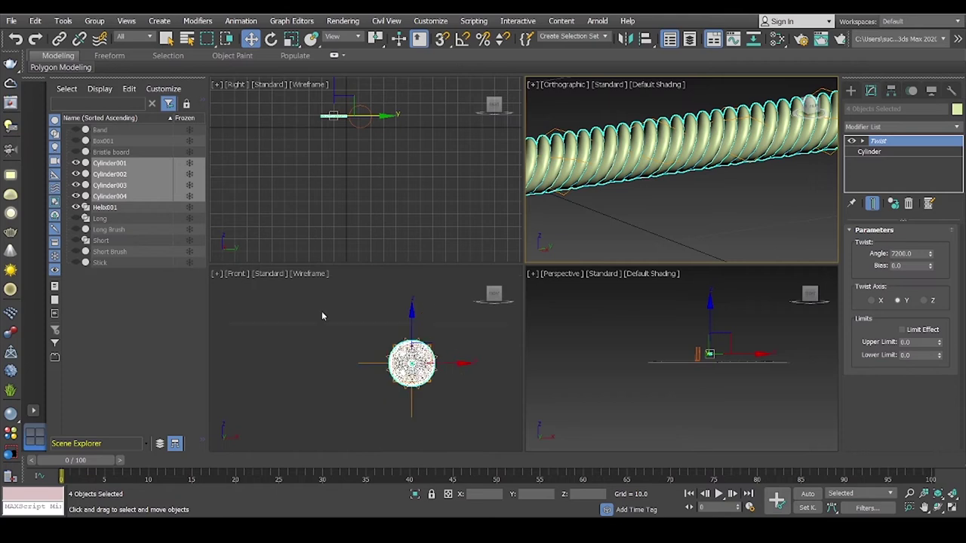
shift+drag(392, 365, 480, 365)
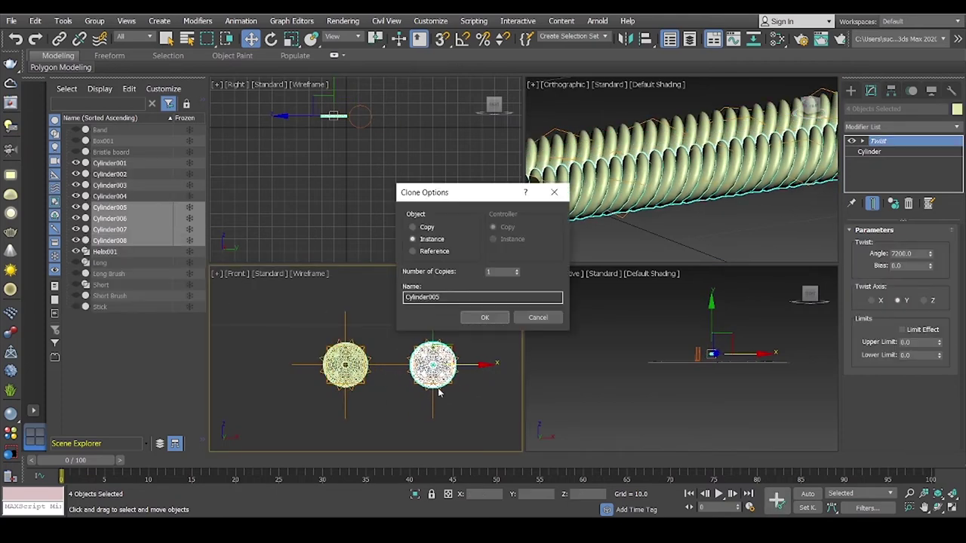
Confirm the rope copy and switch the Front view to shaded display
click(484, 318)
scroll(392, 362, up, 2)
click(323, 311)
click(307, 273)
click(332, 285)
Convert the copied rope's four strands to editable poly and attach them together
click(423, 335)
right_click(403, 302)
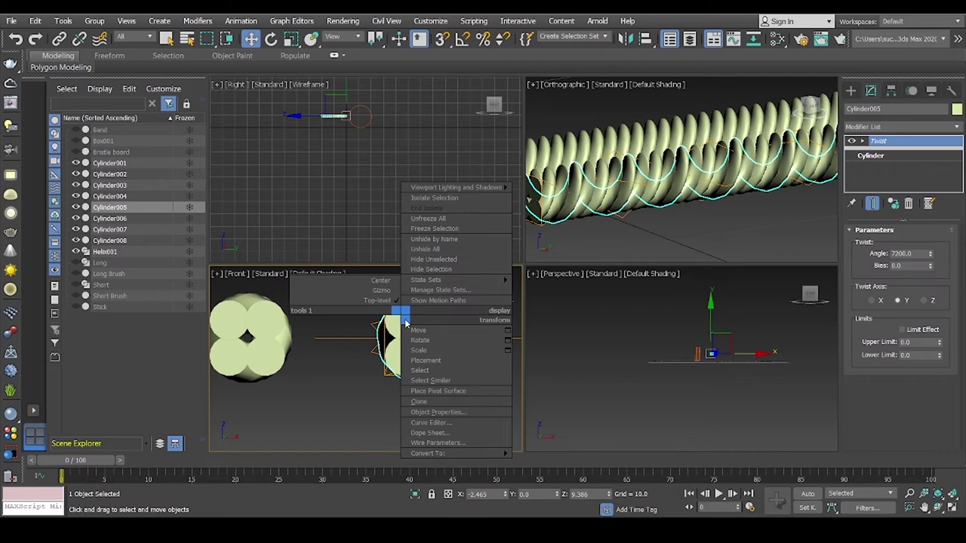
drag(359, 296, 426, 332)
right_click(425, 309)
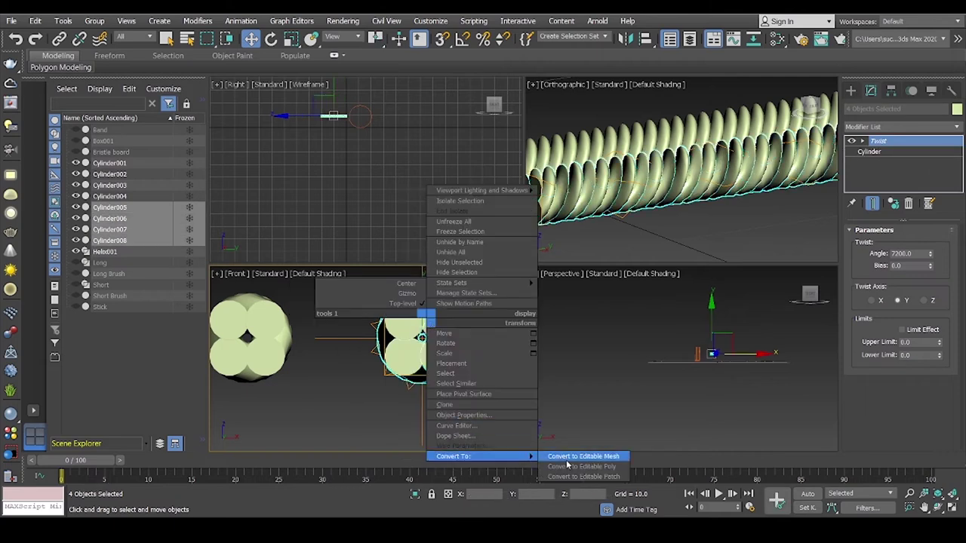
click(577, 461)
right_click(399, 313)
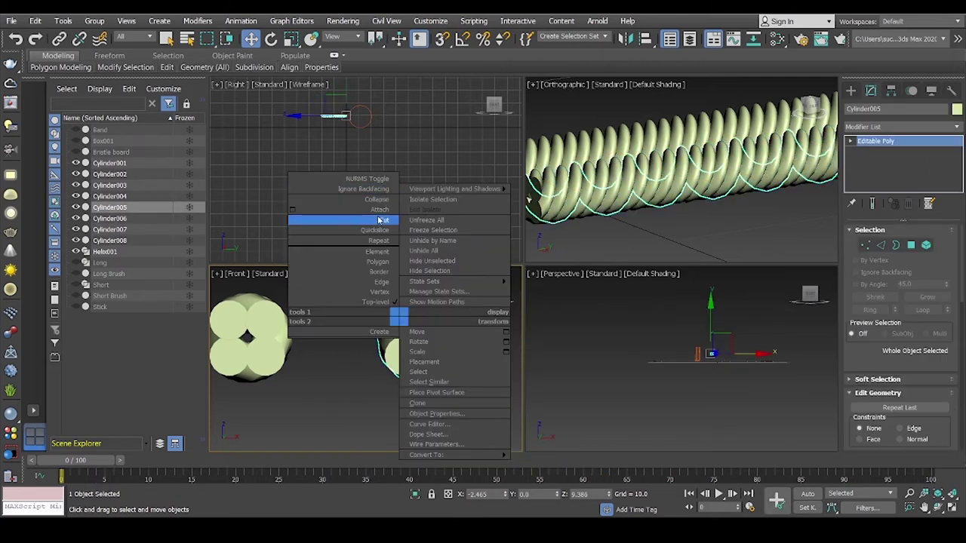
click(437, 311)
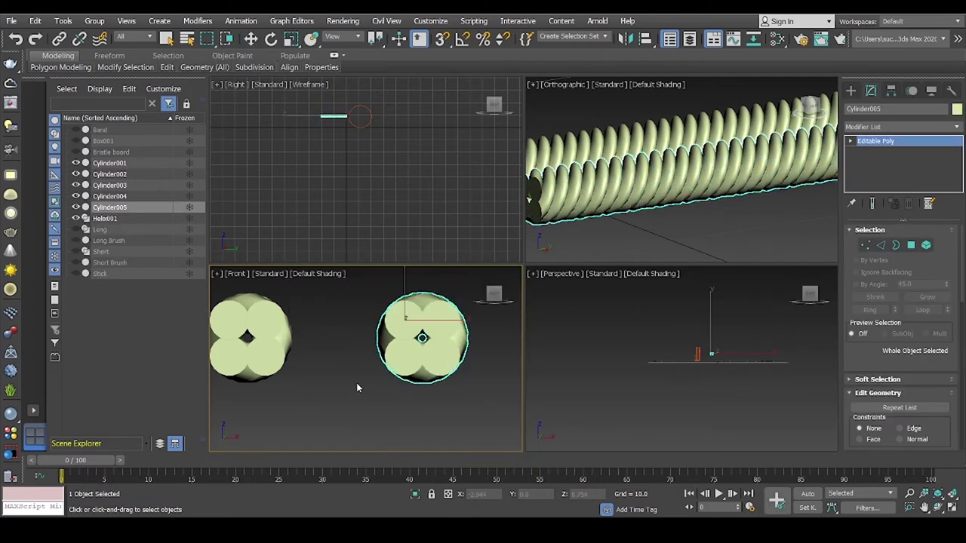
key(w)
Add PathDeform Binding to the copy, pick Helix001, move it to the path on the Z axis
scroll(286, 385, down, 3)
scroll(491, 356, down, 4)
click(927, 133)
key(p)
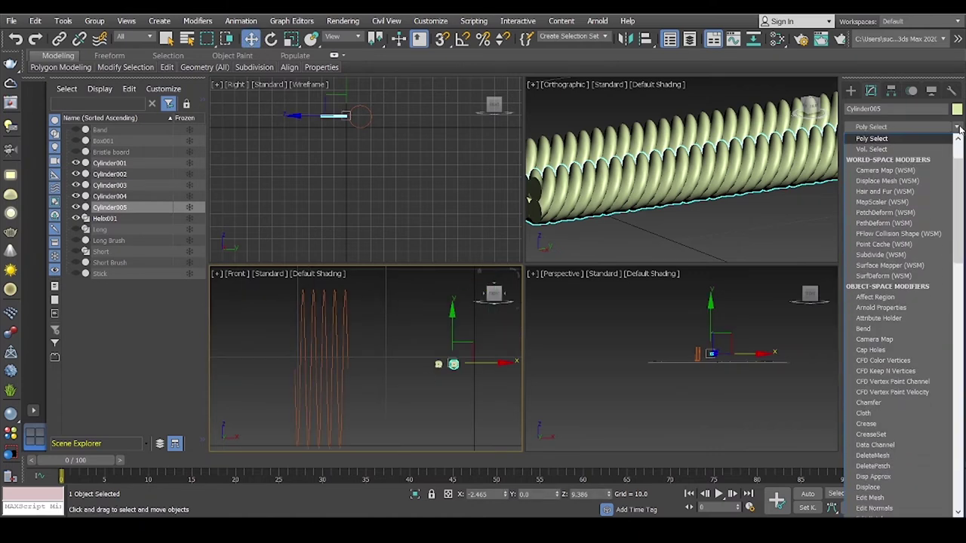
key(p)
key(Return)
click(899, 265)
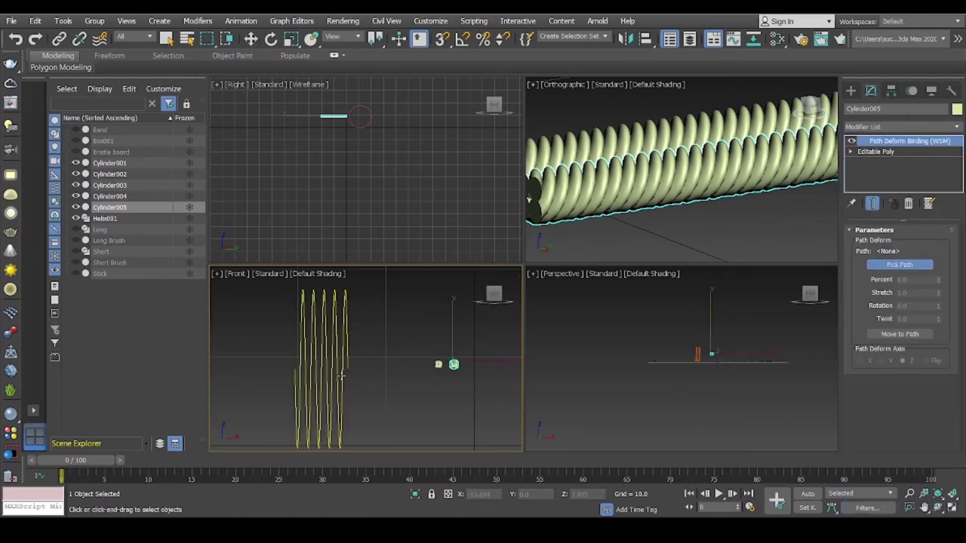
click(332, 354)
click(900, 334)
click(881, 360)
click(861, 361)
click(903, 361)
Reset percent along path to 0 and test stretching the copy along the helix
scroll(382, 410, down, 2)
right_click(940, 281)
mouse_move(940, 296)
mouse_down()
mouse_move(921, 85)
mouse_move(321, 379)
mouse_up()
right_click(320, 379)
right_click(649, 222)
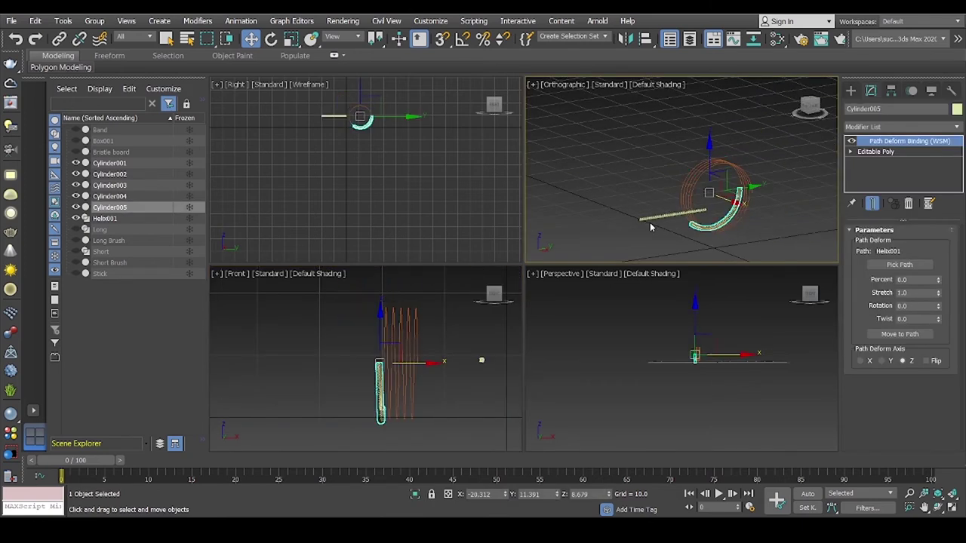
Undo the path deform and delete the trial Cylinder005
key(ctrl+z)
key(ctrl+z)
scroll(659, 221, up, 3)
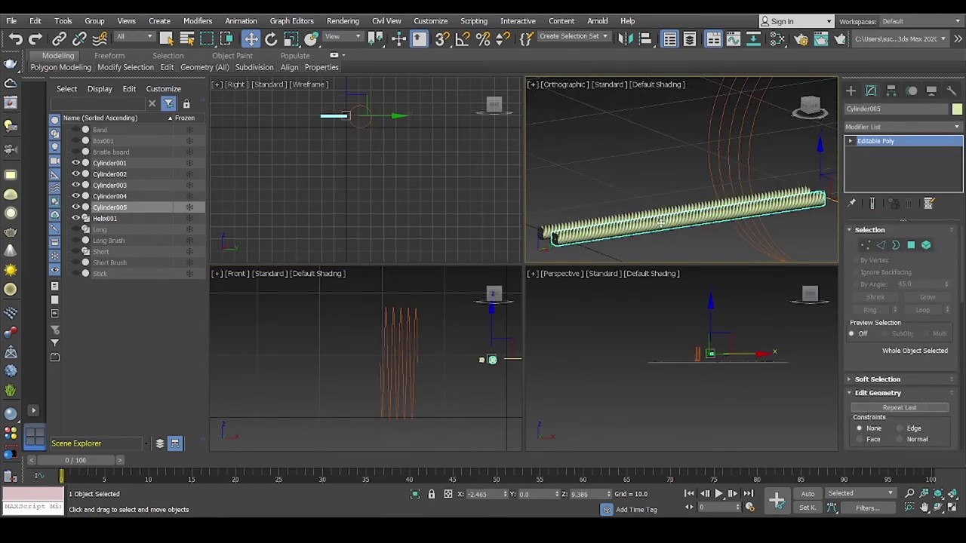
drag(468, 369, 387, 298)
key(Delete)
Set Cylinder001–004's twist angle to 1440, clone them, and convert the copies to editable poly
click(369, 332)
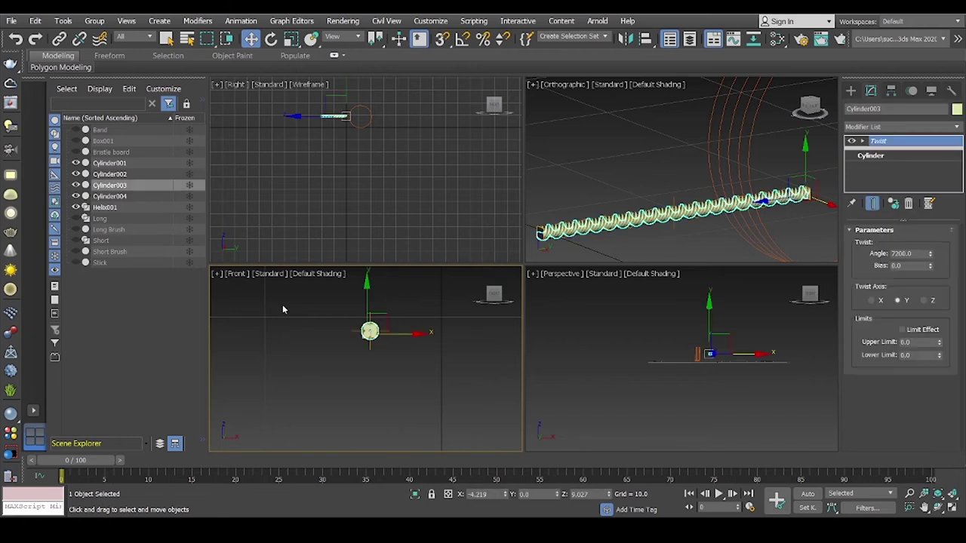
drag(282, 309, 422, 362)
text(1440)
key(Return)
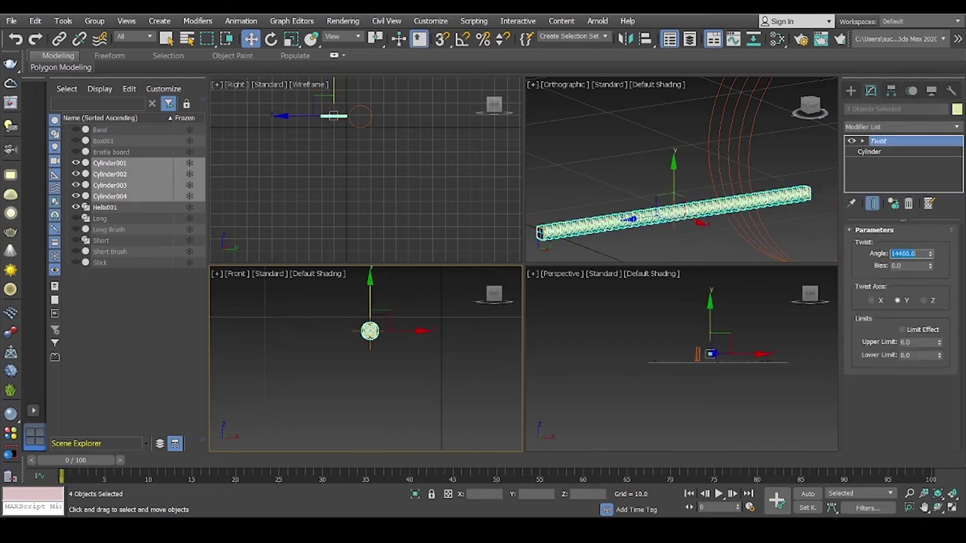
shift+drag(422, 331, 455, 332)
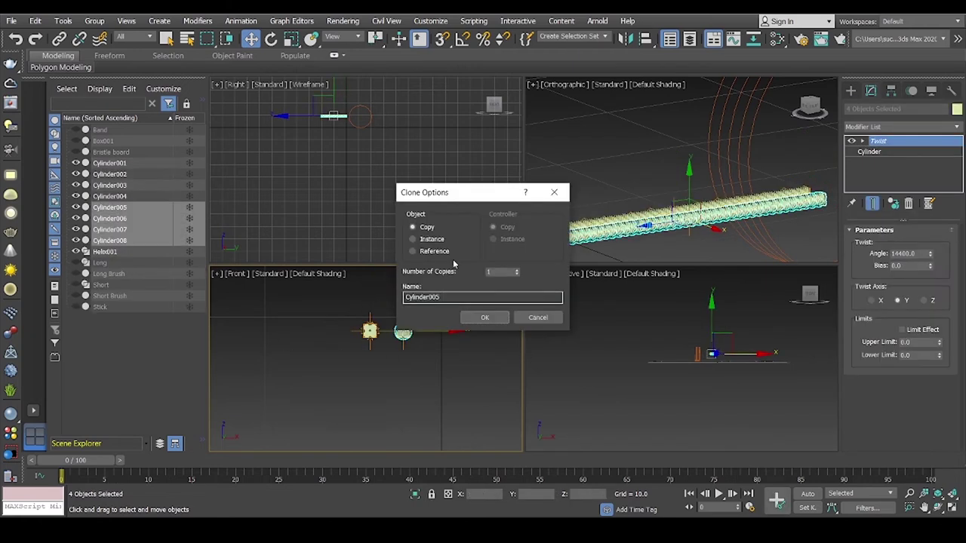
click(481, 319)
right_click(400, 329)
mouse_move(424, 462)
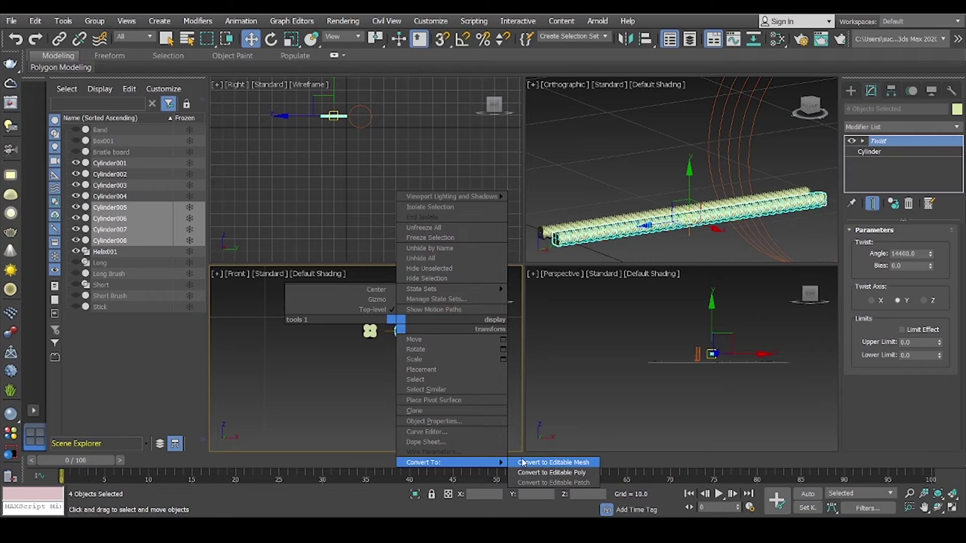
click(558, 462)
Attach Cylinder006–008 to Cylinder005 to merge the copied strands into one object
scroll(379, 346, up, 4)
click(378, 345)
click(436, 289)
right_click(436, 290)
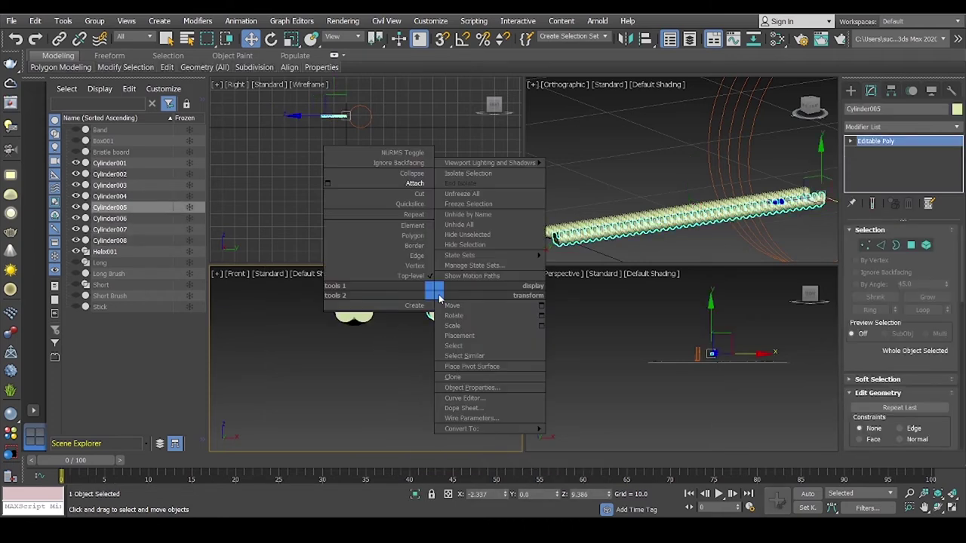
click(414, 183)
click(448, 302)
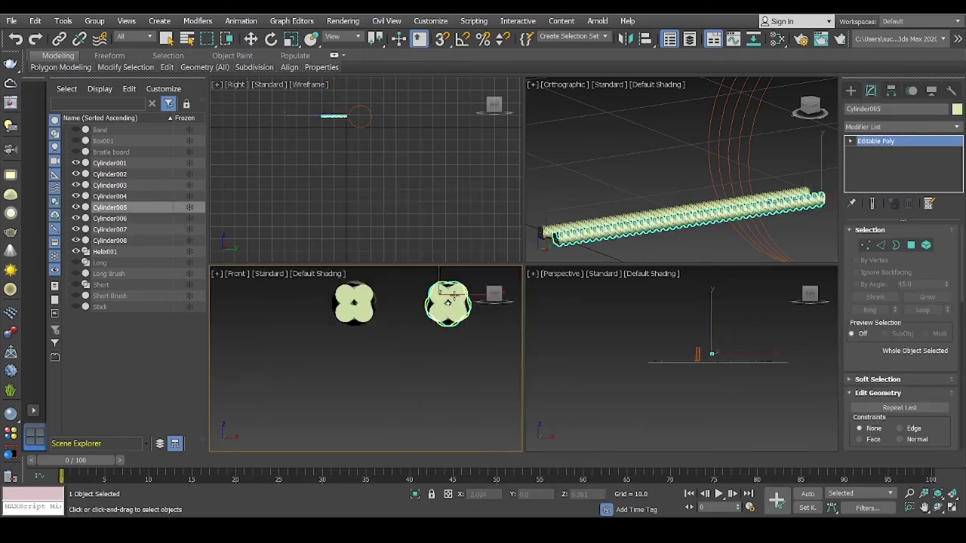
click(447, 302)
click(447, 301)
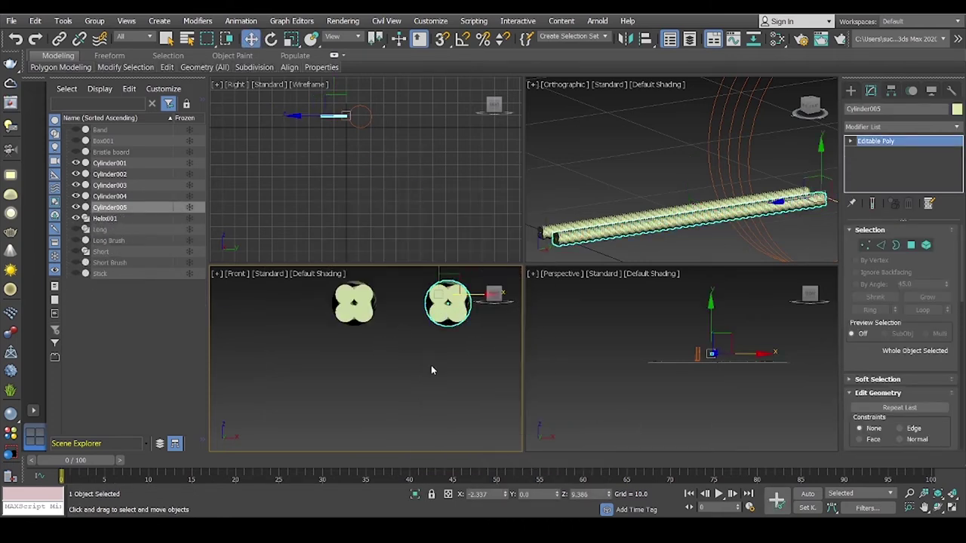
scroll(430, 365, down, 10)
Bind Cylinder005 to Helix001 with PathDeform Binding, move it to the path, stretch 14.641
click(918, 127)
scroll(918, 138, down, 4)
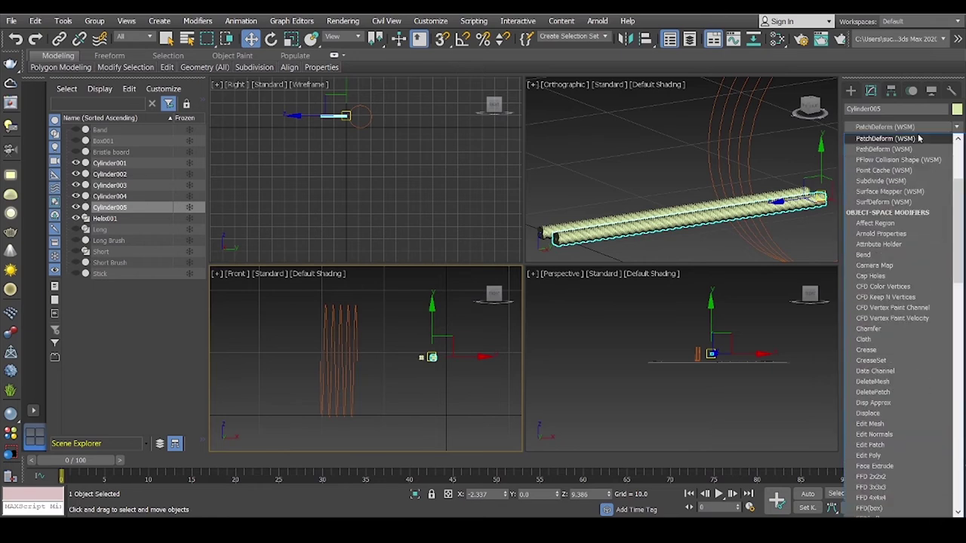
click(919, 138)
click(339, 355)
click(900, 333)
drag(939, 296, 925, 136)
scroll(332, 409, up, 5)
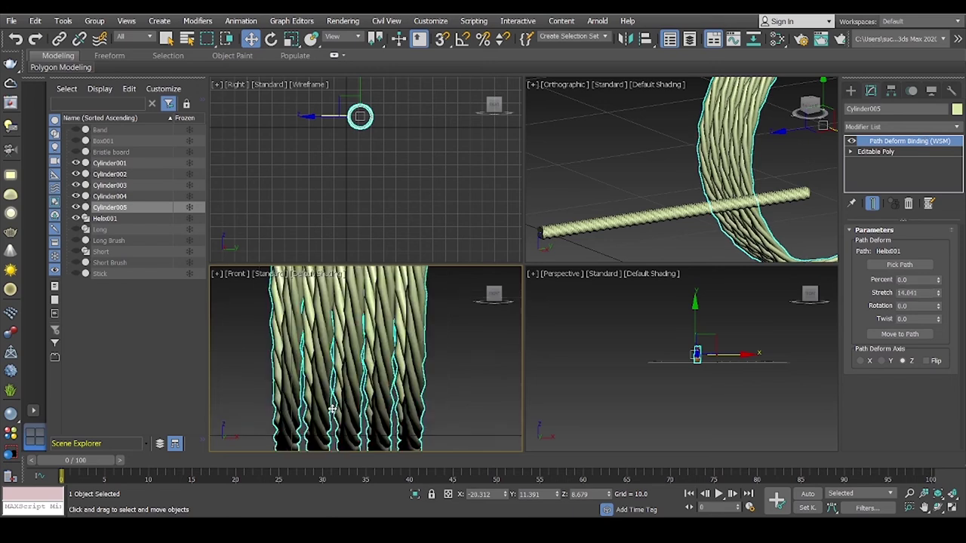
scroll(465, 353, down, 2)
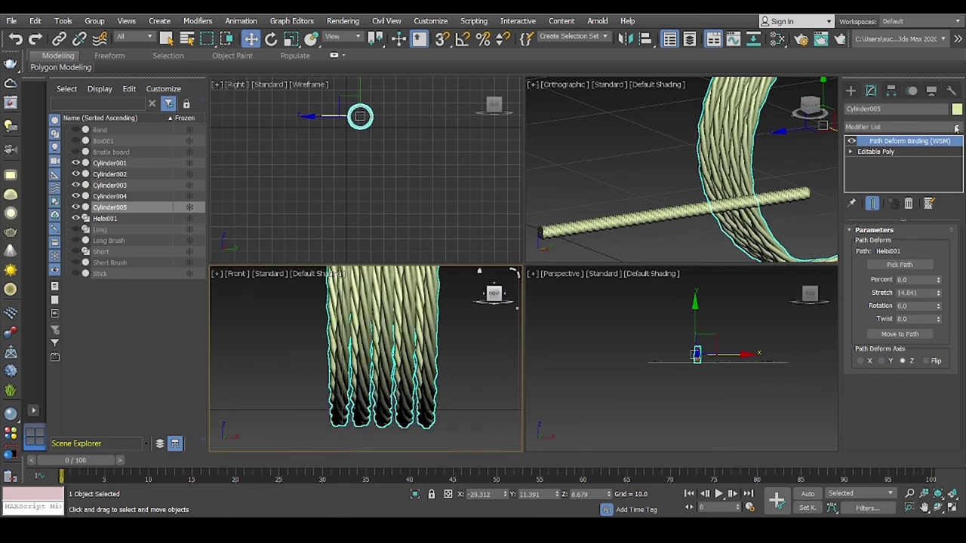
click(851, 152)
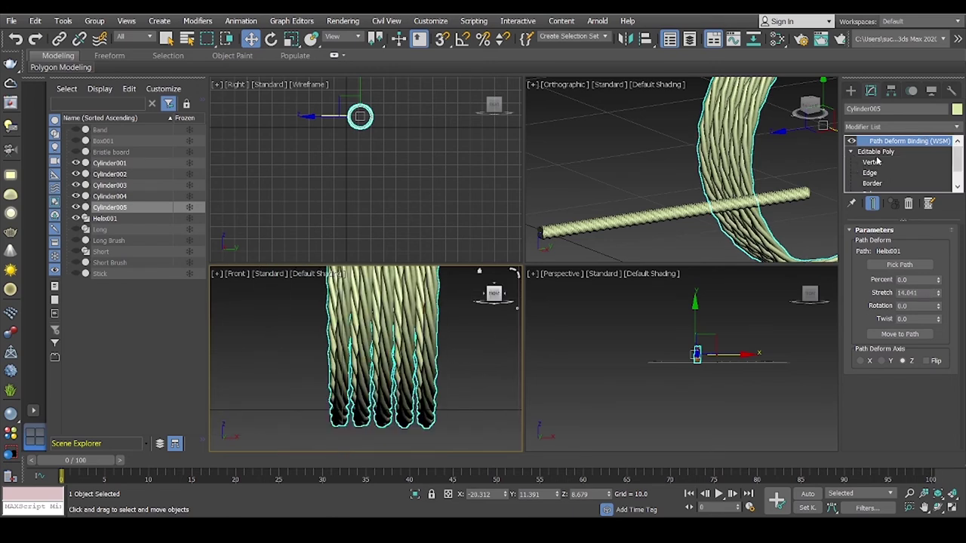
Scale up the rope strands' thickness at the Editable Poly level in the Left view
click(876, 151)
scroll(359, 372, down, 3)
click(492, 292)
key(r)
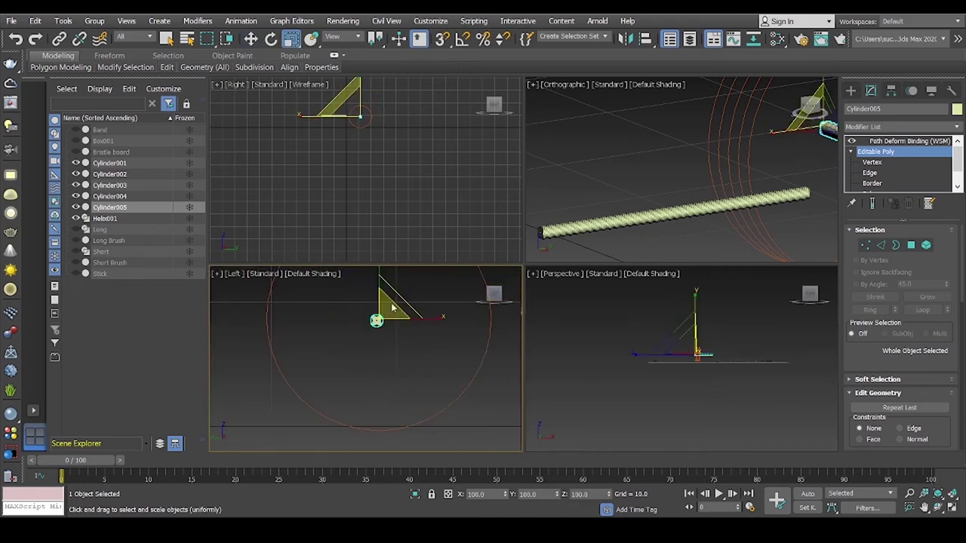
drag(392, 308, 405, 290)
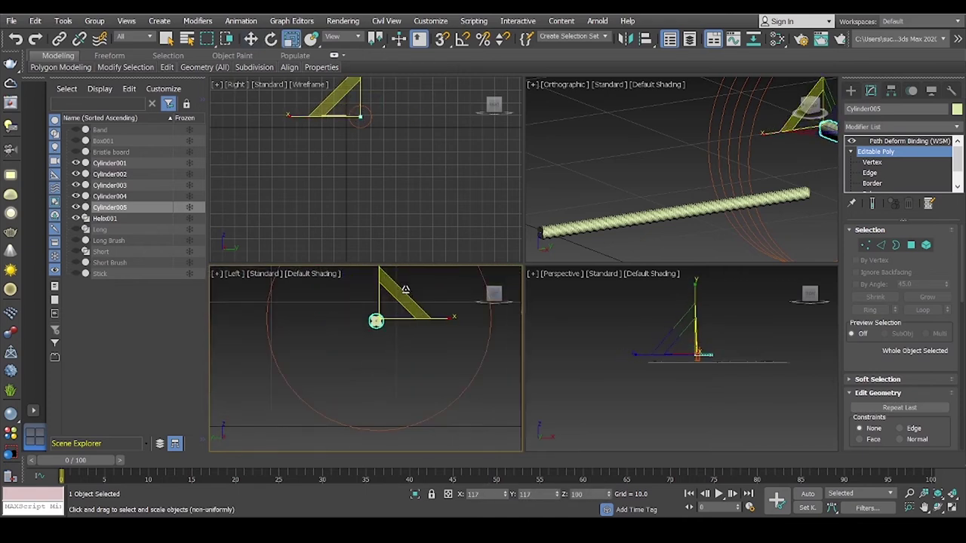
click(906, 141)
mouse_move(472, 318)
alt+middle_down()
mouse_move(481, 353)
mouse_move(341, 391)
alt+middle_up()
key(l)
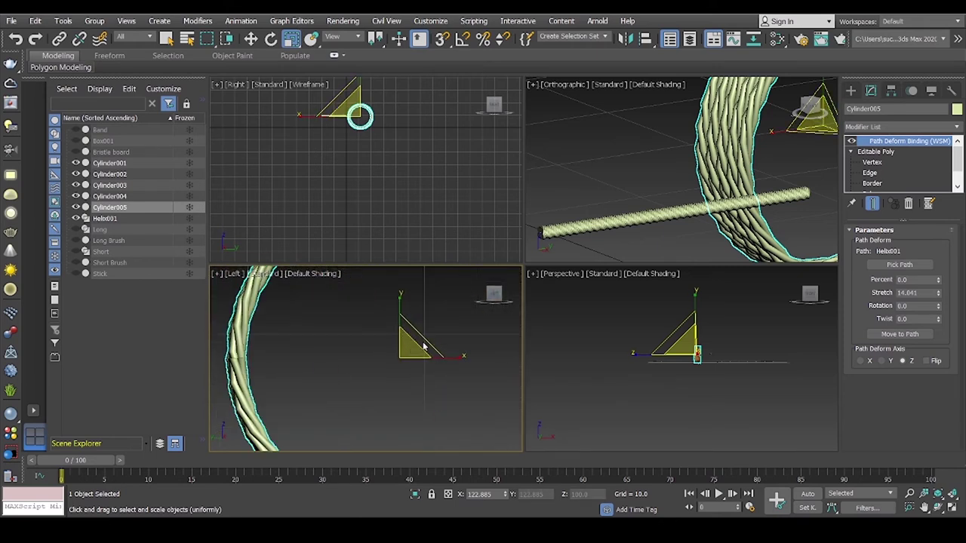
Compare the base mesh with the helix-wrapped result, then add a TurboSmooth modifier
click(890, 151)
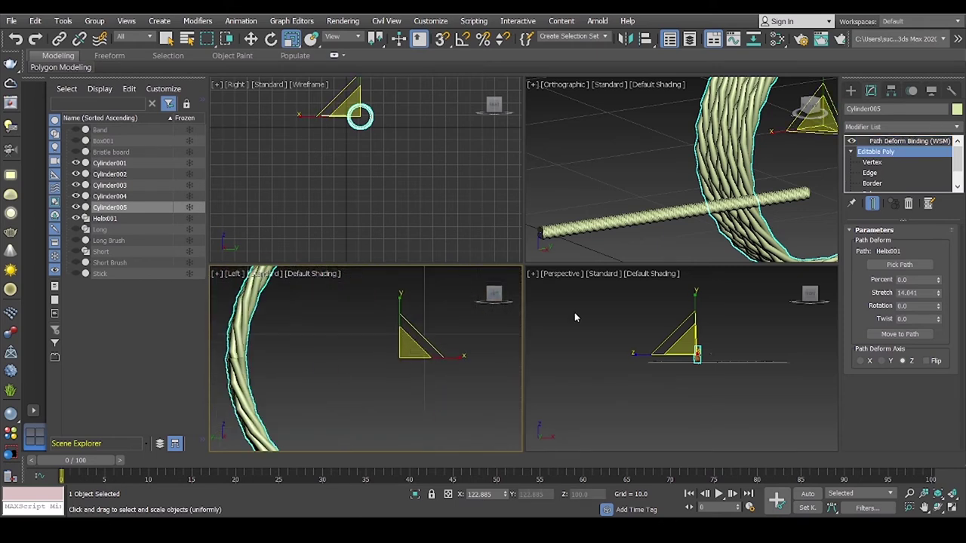
click(909, 140)
scroll(680, 174, up, 5)
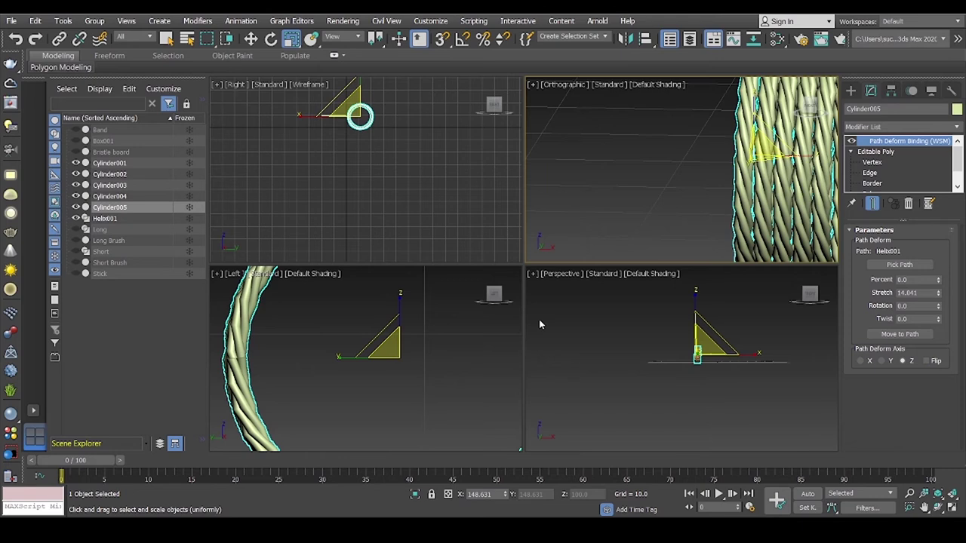
click(876, 151)
click(898, 141)
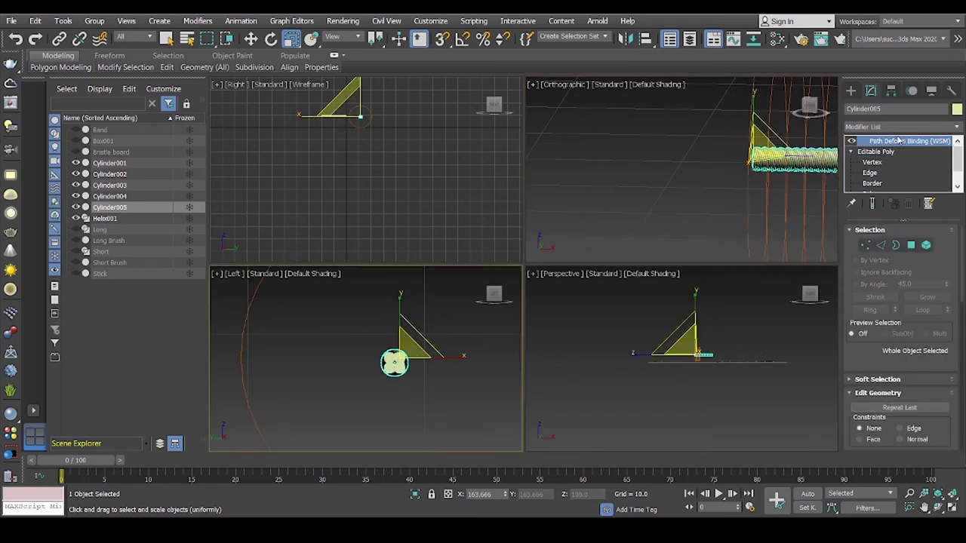
click(875, 152)
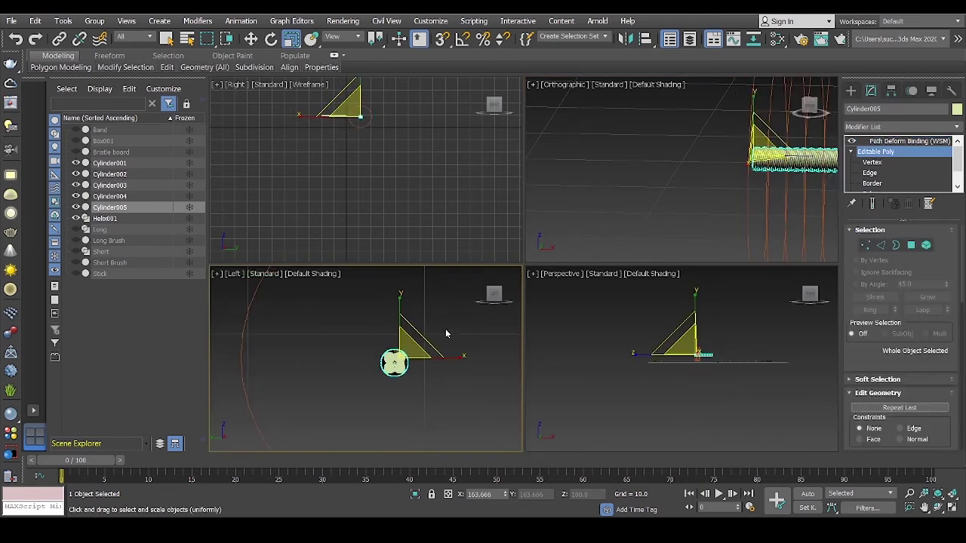
click(901, 140)
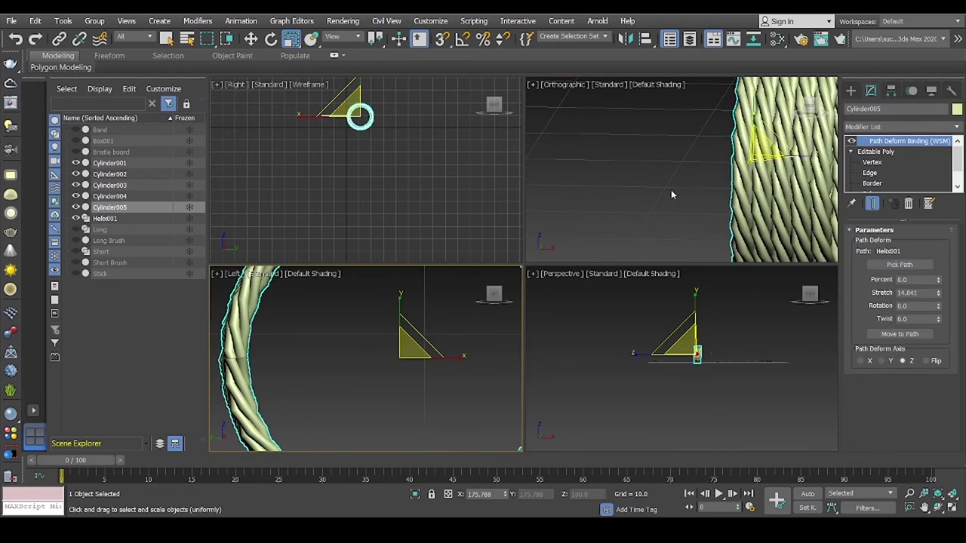
middle_click(671, 190)
click(902, 127)
click(875, 289)
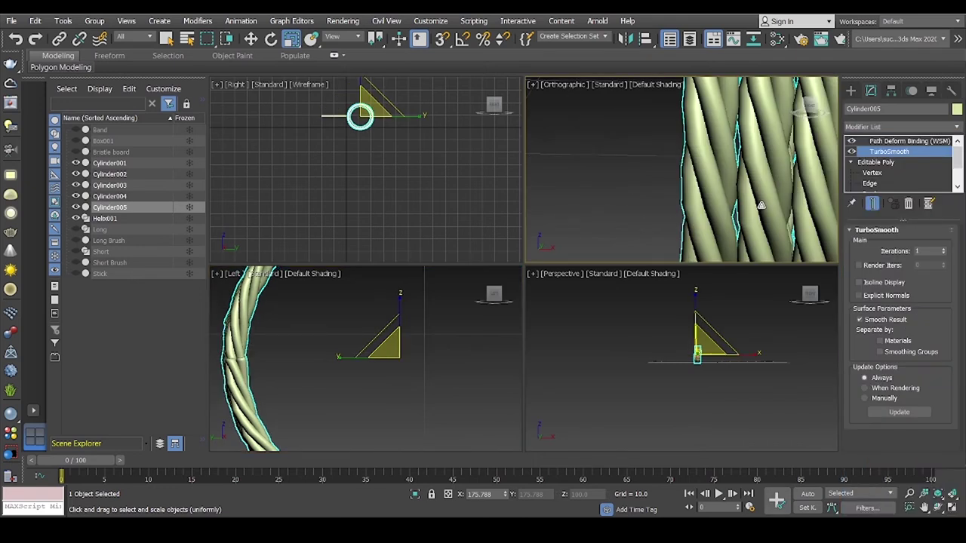
Centre the wrapped rope and return the orthographic view to Front
middle_drag(679, 173, 600, 173)
click(875, 162)
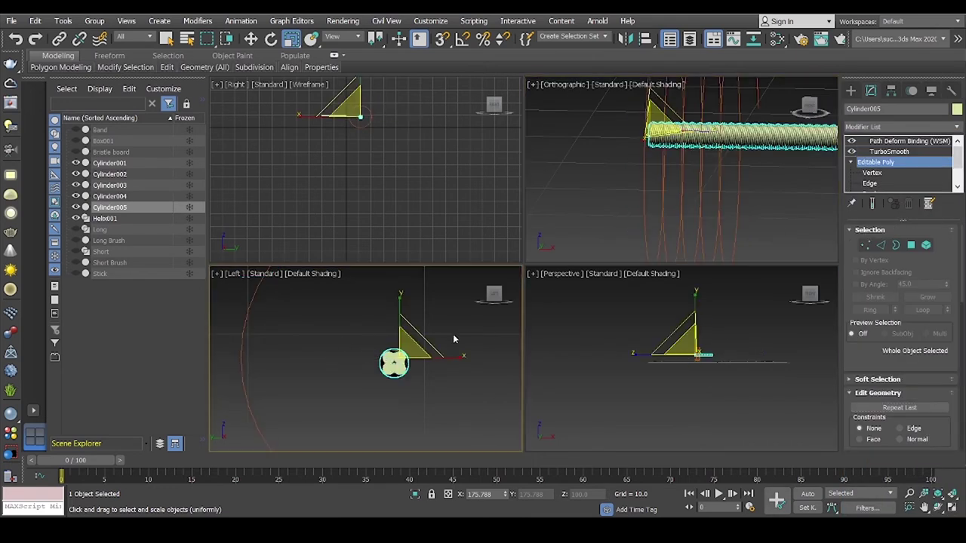
click(885, 142)
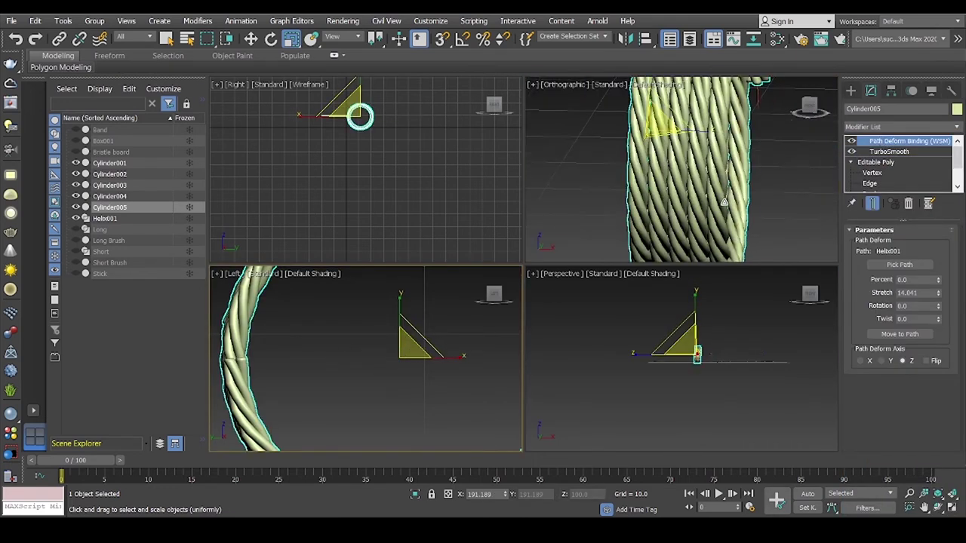
drag(807, 107, 811, 106)
click(810, 106)
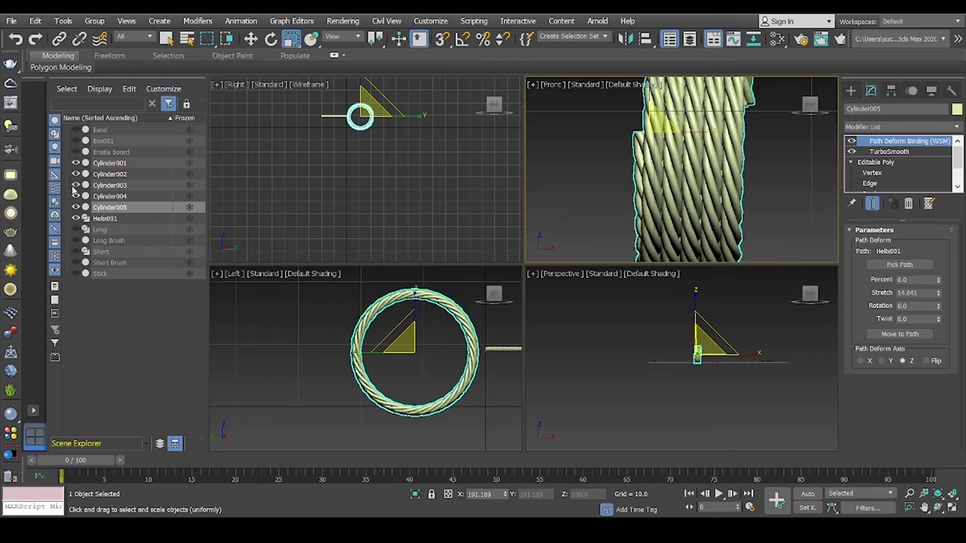
Unhide Box001, Long Brush, Short Brush and Stick in the Scene Explorer
click(76, 141)
click(75, 152)
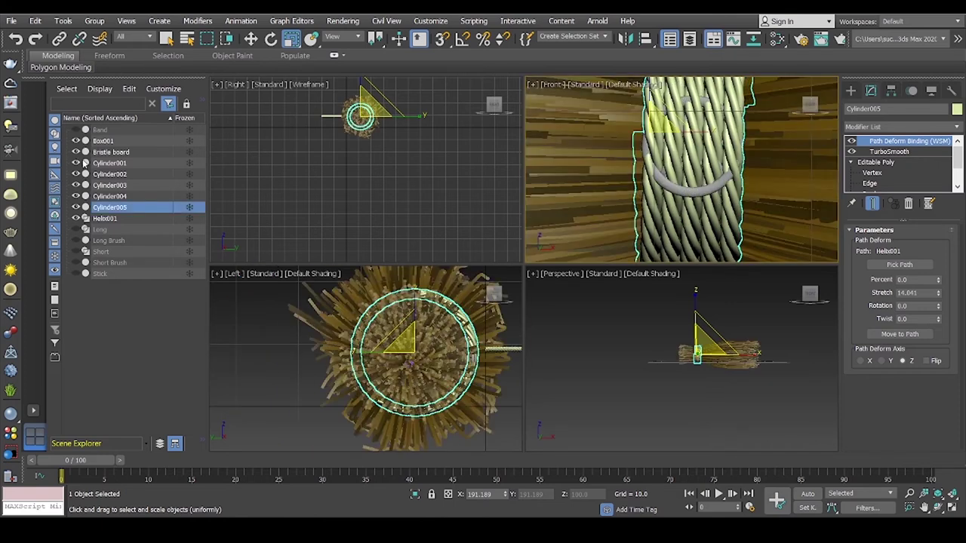
click(76, 152)
drag(75, 240, 76, 273)
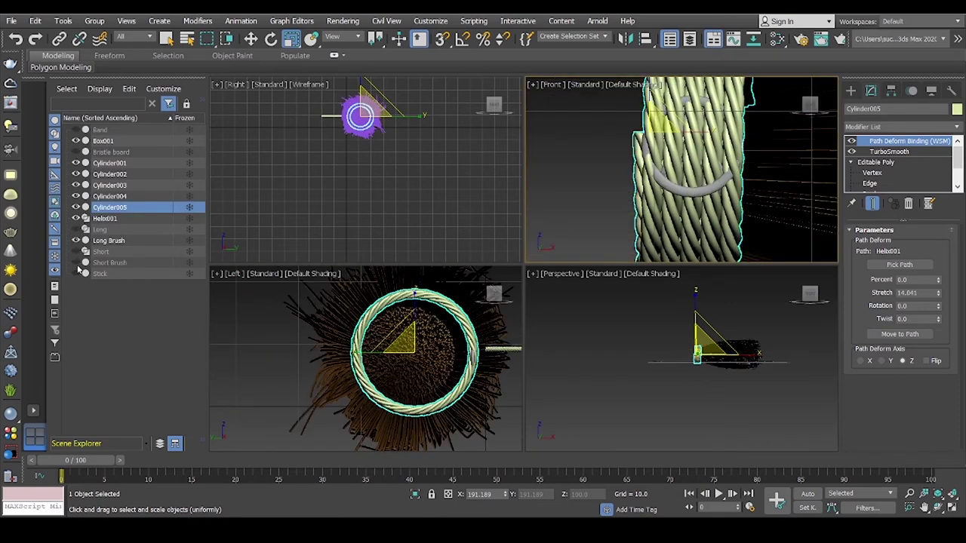
mouse_move(667, 352)
alt+middle_down()
mouse_move(562, 324)
mouse_move(481, 400)
alt+middle_up()
Move the pentagram emblem Box001 onto the band and select the rope Cylinder005
click(618, 340)
scroll(481, 398, down, 3)
right_click(483, 389)
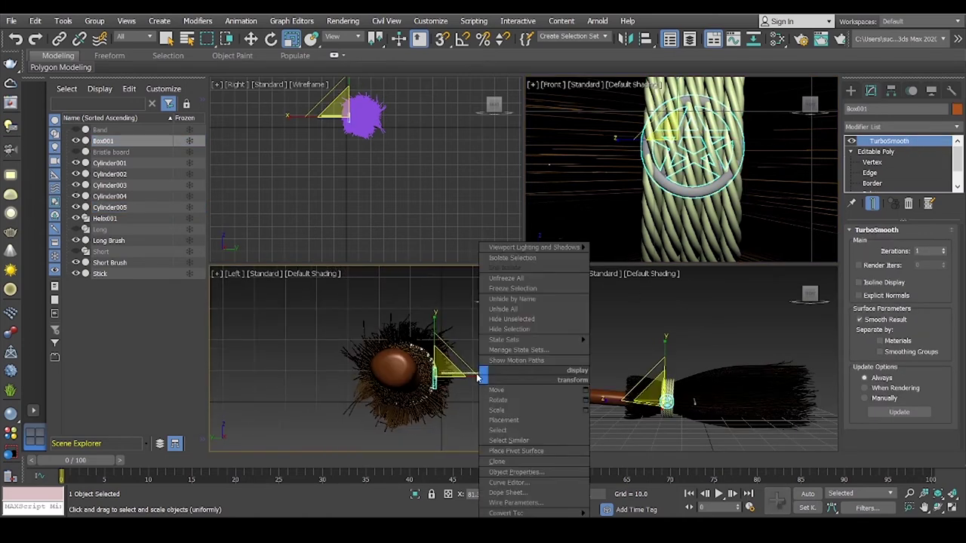
click(498, 381)
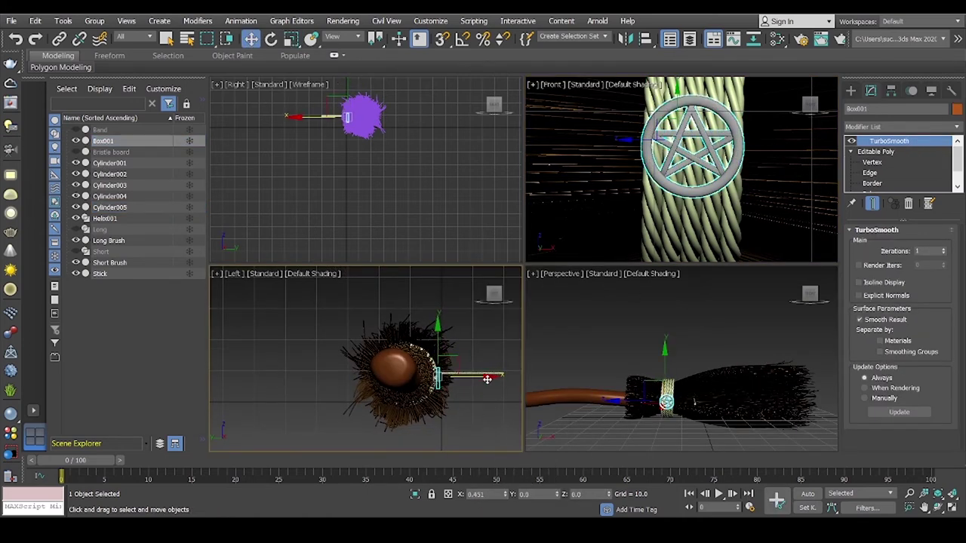
click(619, 423)
alt+middle_drag(619, 422, 679, 377)
scroll(679, 362, up, 1)
click(715, 363)
Colour Cylinder005 dark red and render the perspective view of the broom
click(957, 108)
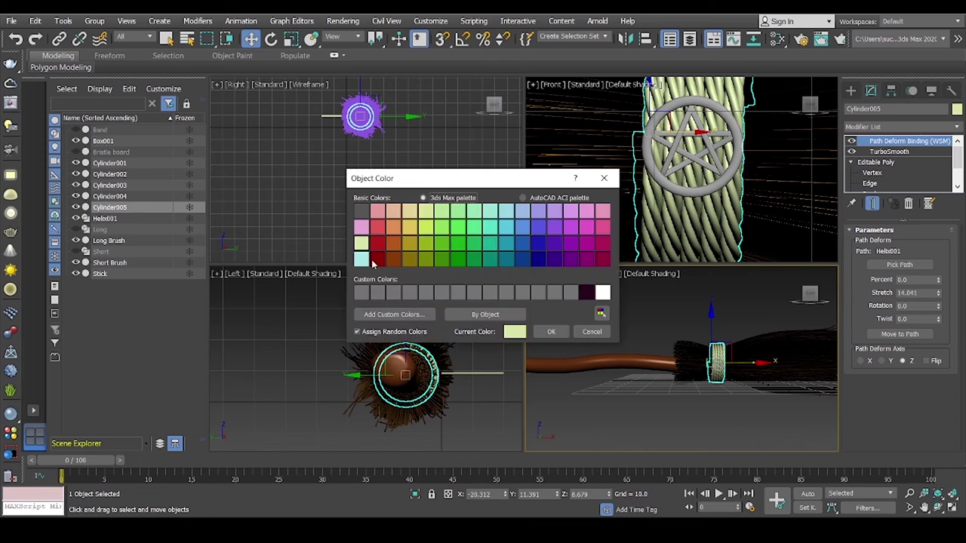
double_click(373, 260)
click(819, 39)
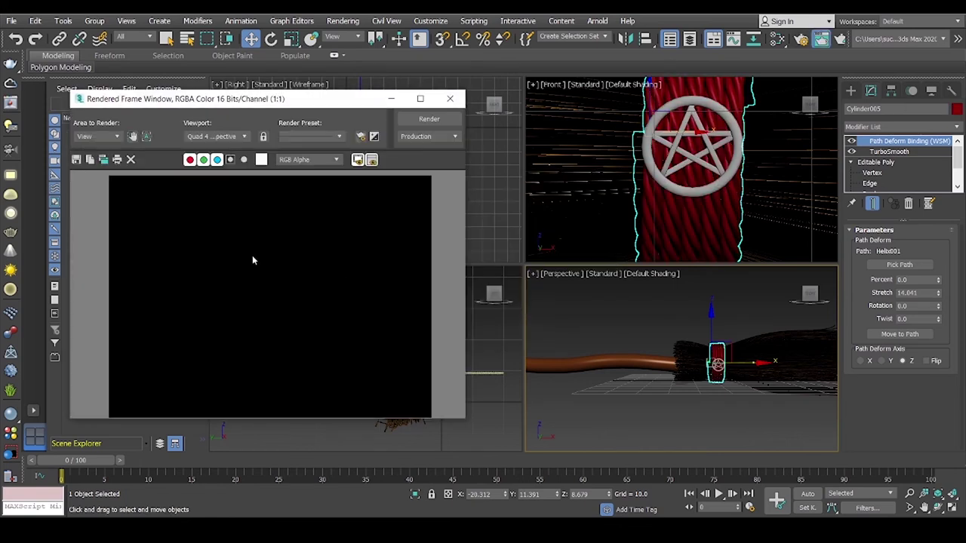
click(423, 119)
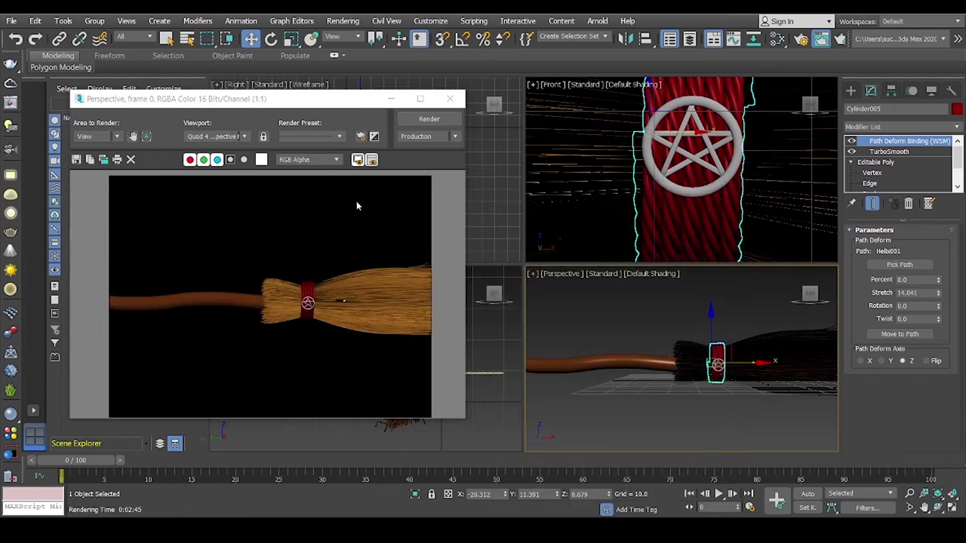
click(450, 99)
Hide the broom parts, rope cylinders and Box001, then convert Helix001 to an editable spline
drag(76, 274, 76, 241)
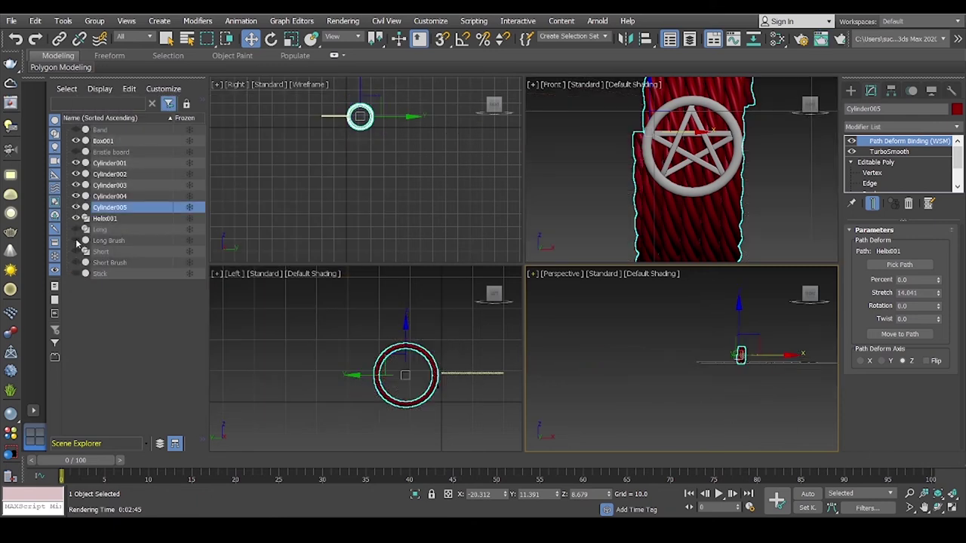
click(105, 219)
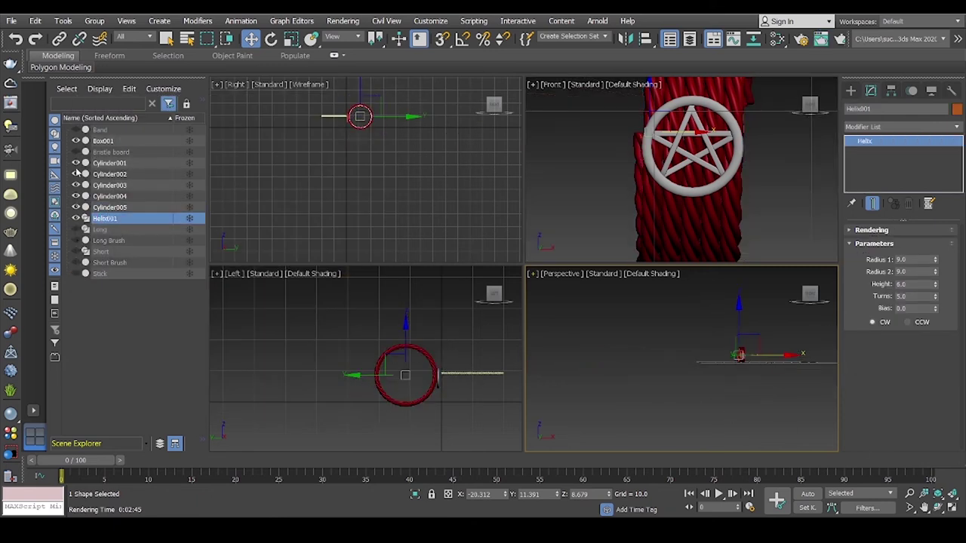
drag(76, 185, 77, 208)
click(75, 142)
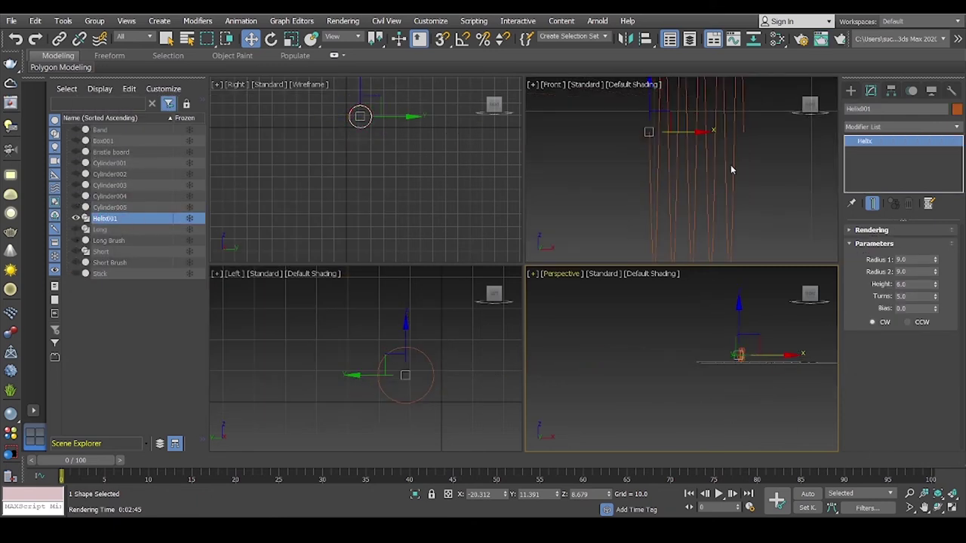
right_click(680, 168)
click(822, 295)
At Vertex level, select a group of ten helix vertices in the front view
click(872, 152)
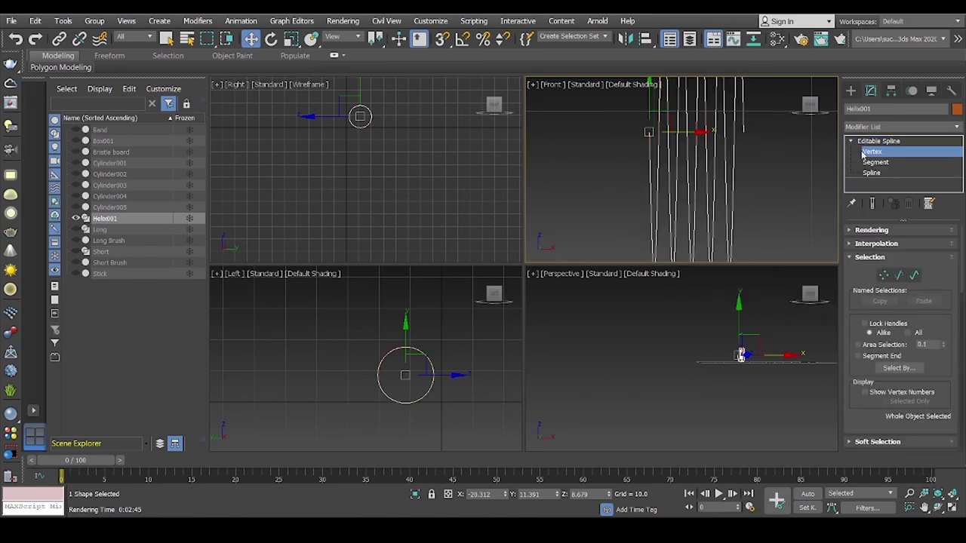
drag(730, 126, 728, 122)
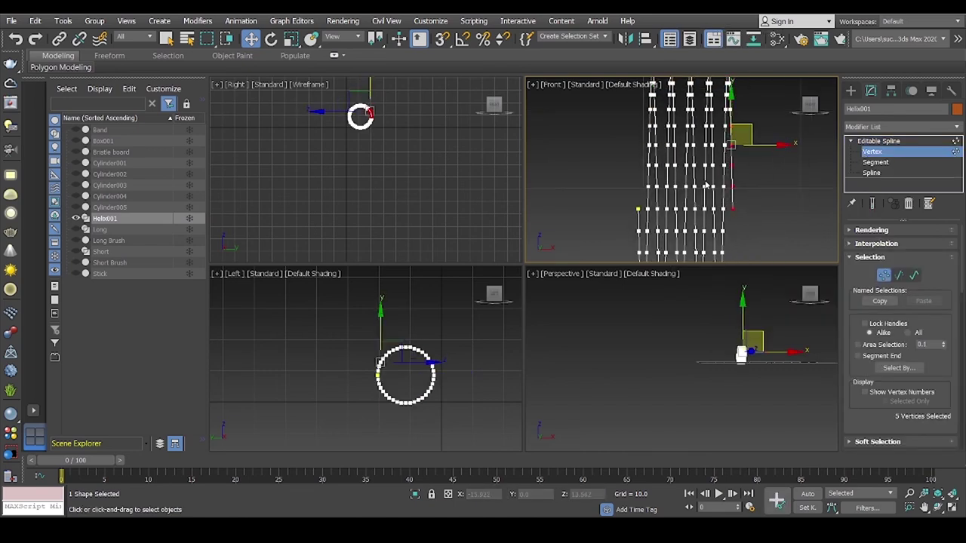
scroll(730, 216, down, 2)
middle_drag(730, 216, 722, 159)
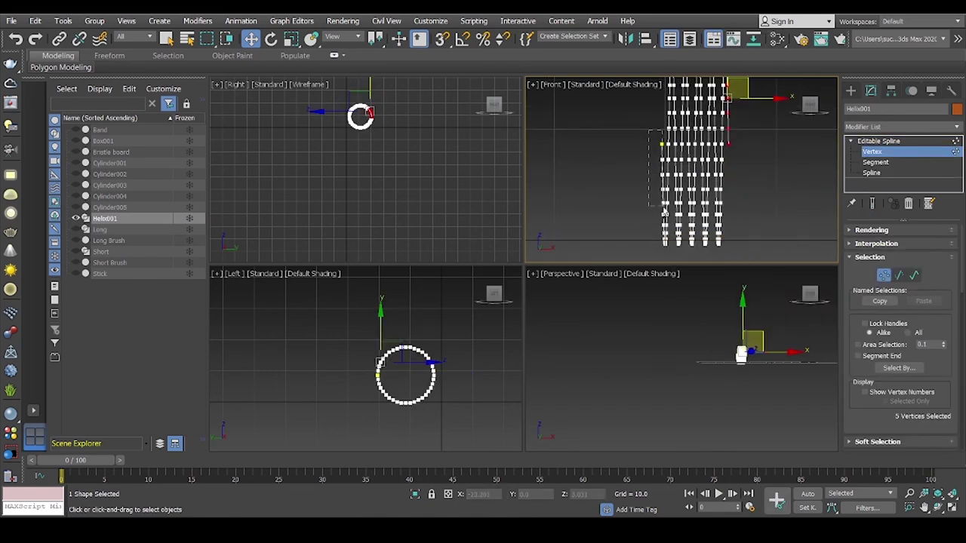
drag(664, 211, 665, 213)
scroll(443, 384, up, 4)
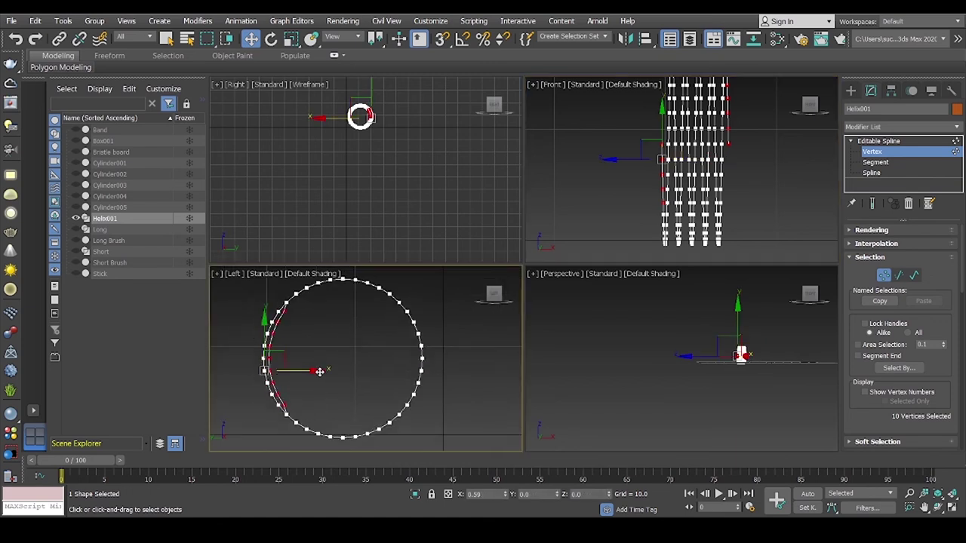
alt+drag(256, 423, 329, 396)
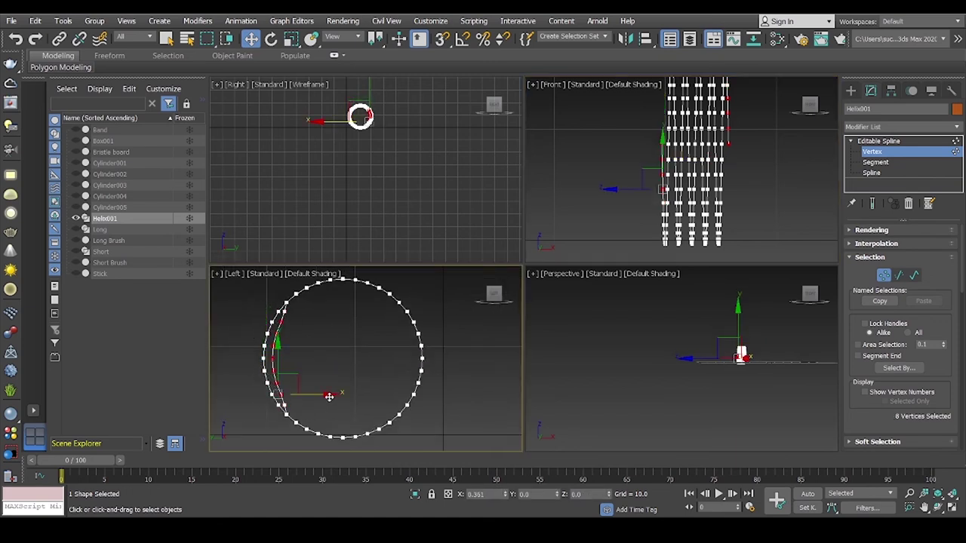
Move four vertices on the ring's left side downward, then select six vertices near the helix end
click(571, 209)
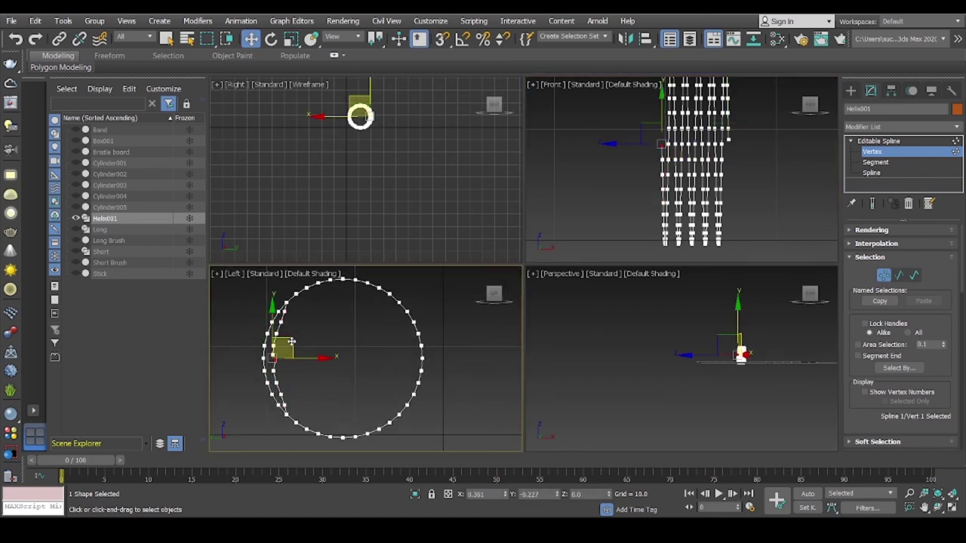
middle_drag(796, 223, 761, 253)
drag(761, 253, 740, 166)
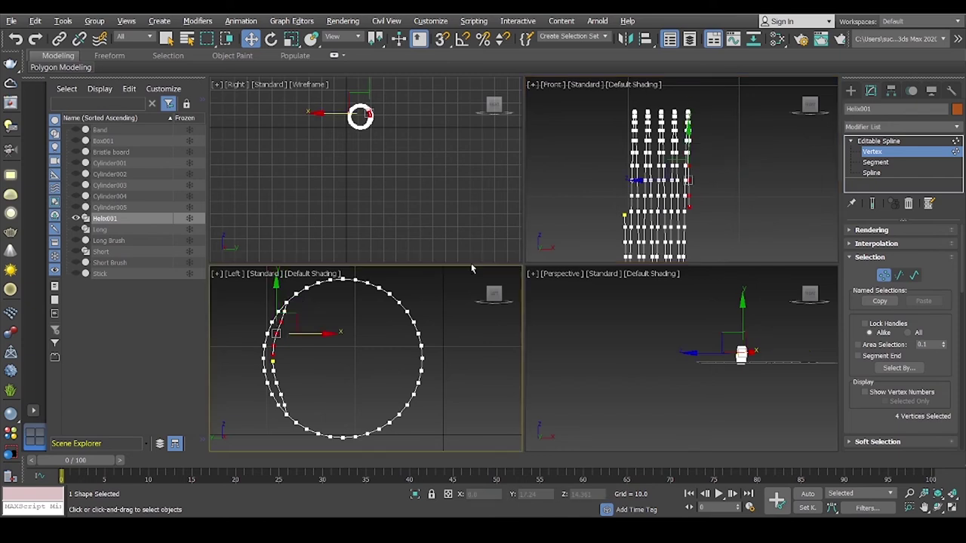
drag(667, 175, 729, 194)
scroll(643, 232, up, 1)
drag(631, 184, 640, 222)
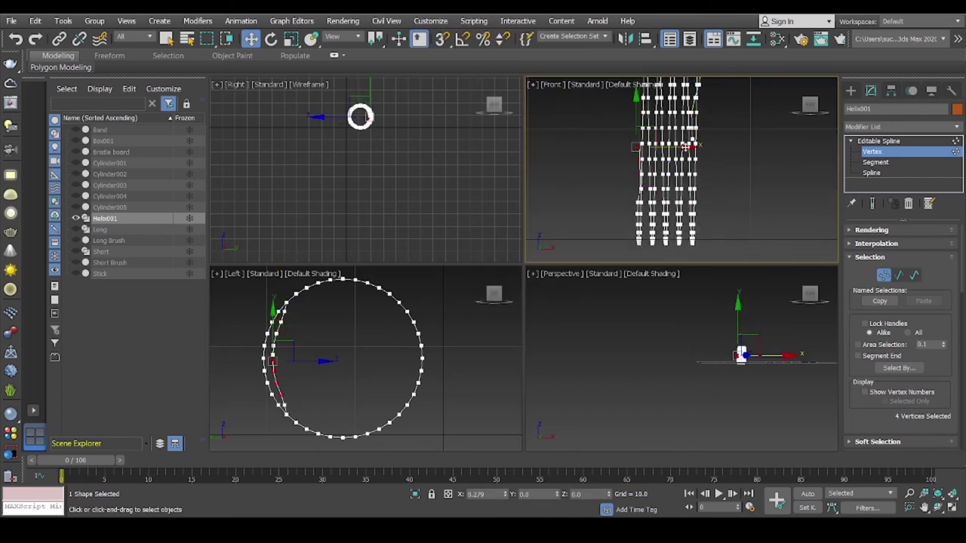
Orbit around the rope ring and adjust the Helix001 vertex at the rope's seam
key(1)
click(734, 194)
alt+middle_drag(734, 194, 677, 121)
click(677, 122)
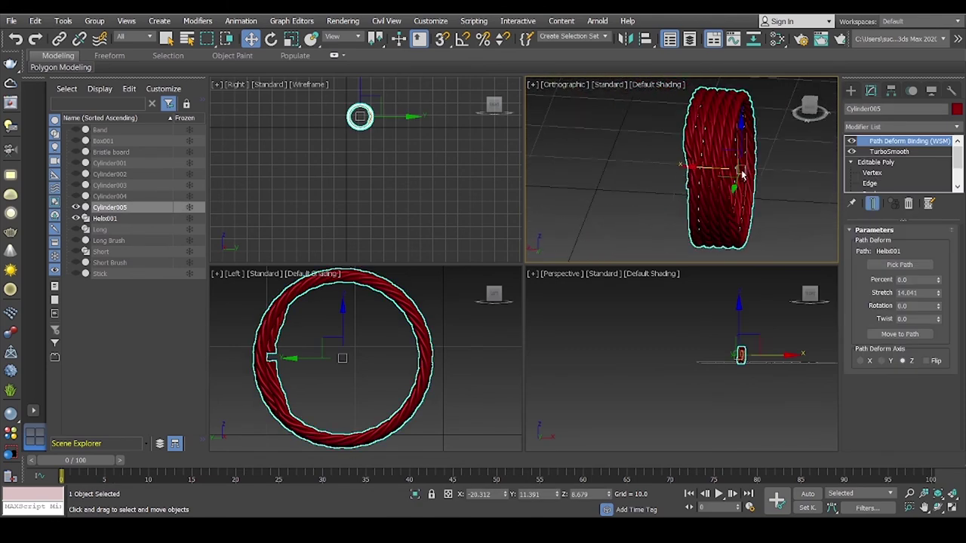
key(1)
mouse_move(761, 210)
alt+middle_down()
mouse_move(633, 202)
mouse_move(712, 238)
mouse_move(664, 170)
mouse_move(702, 240)
alt+middle_up()
click(664, 170)
Exit vertex editing, return to the Front view, and unhide Stick, Short Brush and Long Brush
key(1)
key(f)
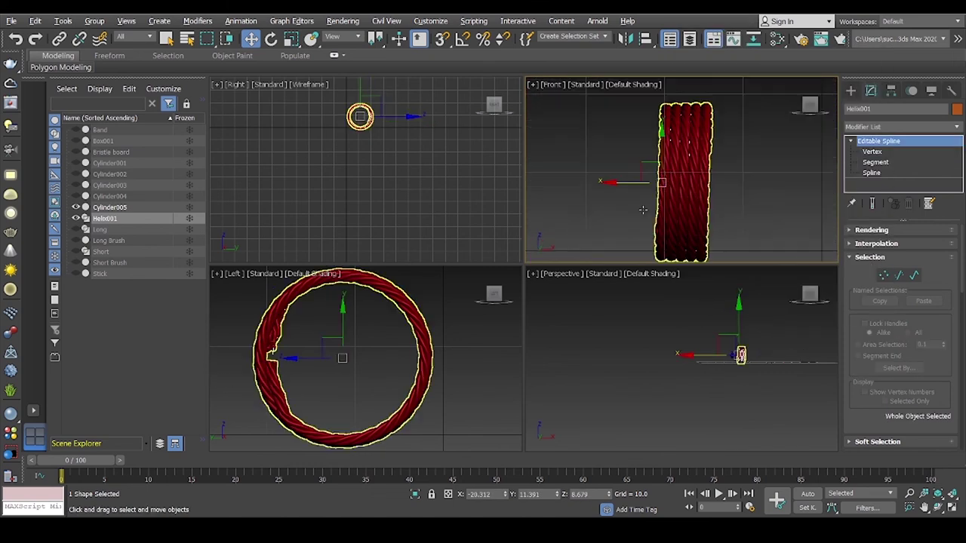
drag(76, 273, 76, 240)
mouse_move(719, 381)
alt+middle_down()
mouse_move(718, 368)
mouse_move(718, 383)
alt+middle_up()
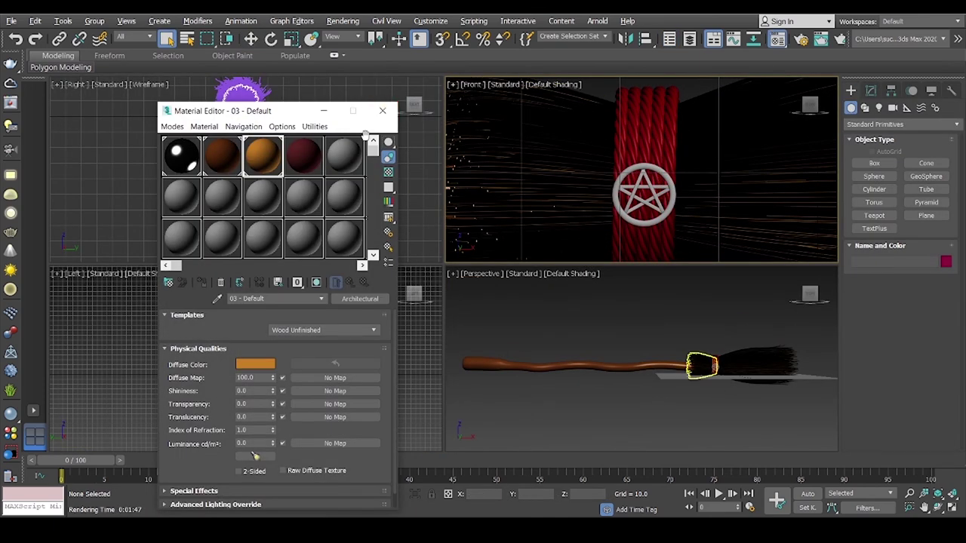
Change the Wood Unfinished diffuse colour from orange to deep maroon (64, 3, 0)
click(247, 367)
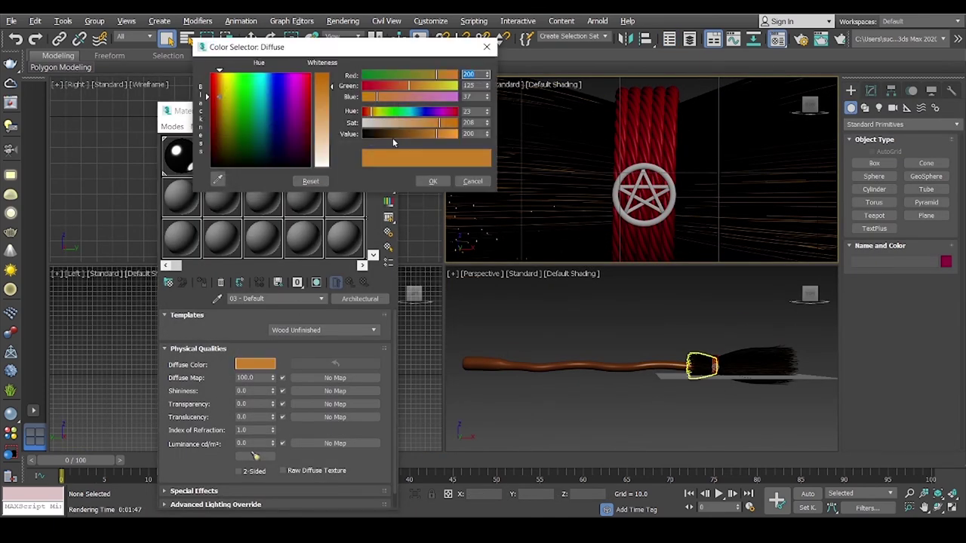
click(308, 145)
drag(422, 125, 453, 123)
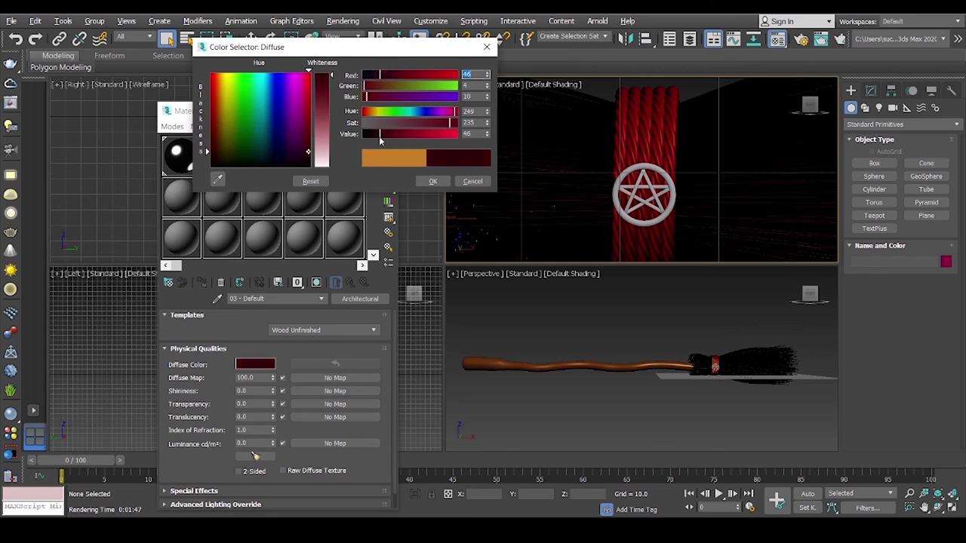
drag(395, 75, 411, 75)
drag(411, 134, 394, 134)
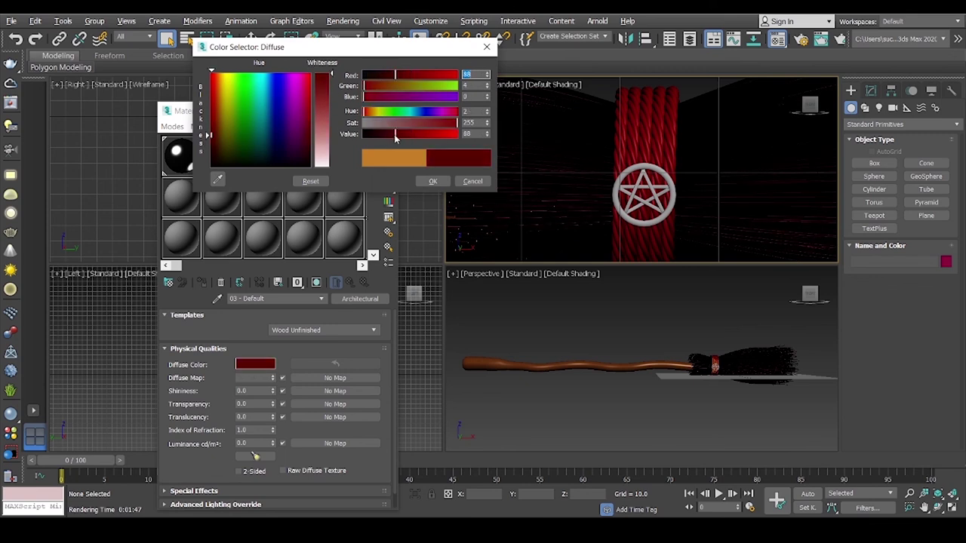
click(432, 181)
Select the bristles and binding band and render the perspective view
click(781, 347)
ctrl+click(700, 367)
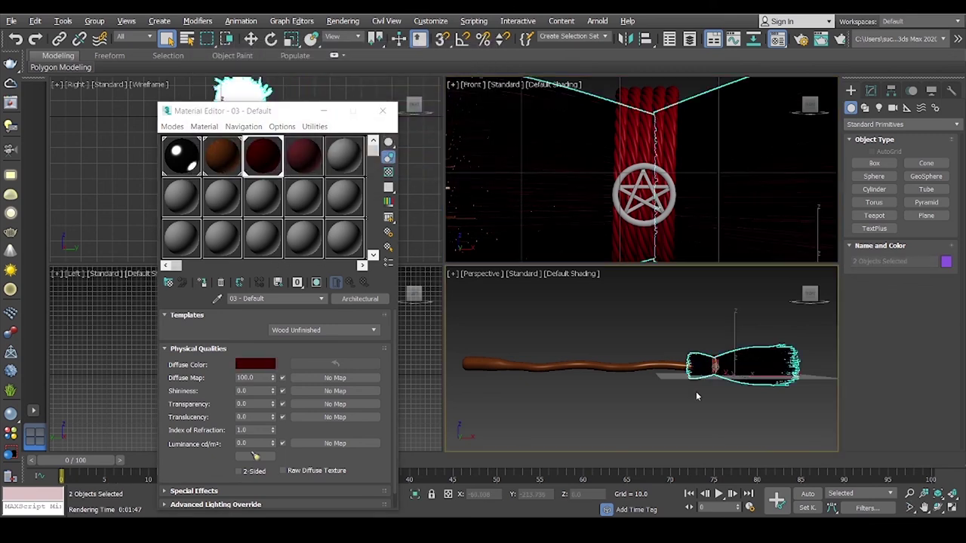
key(m)
key(shift+q)
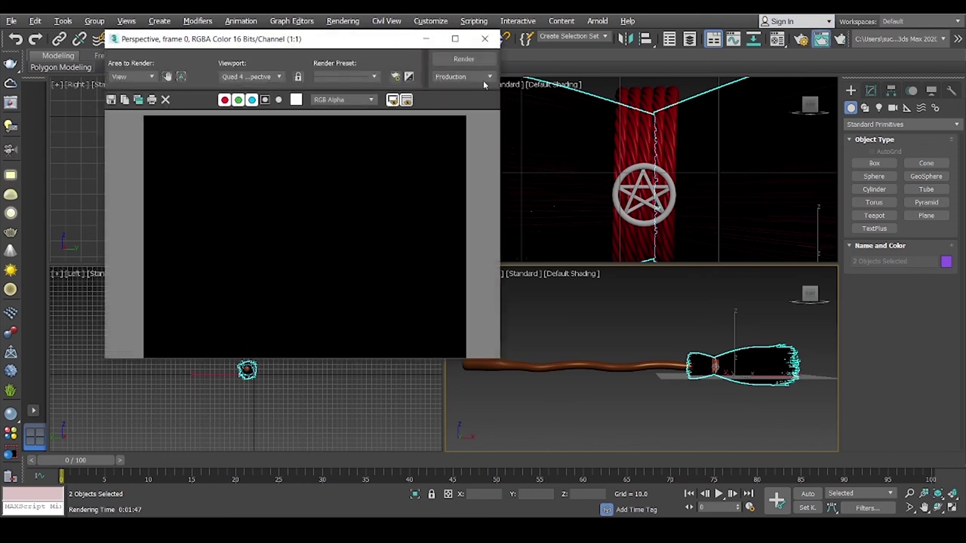